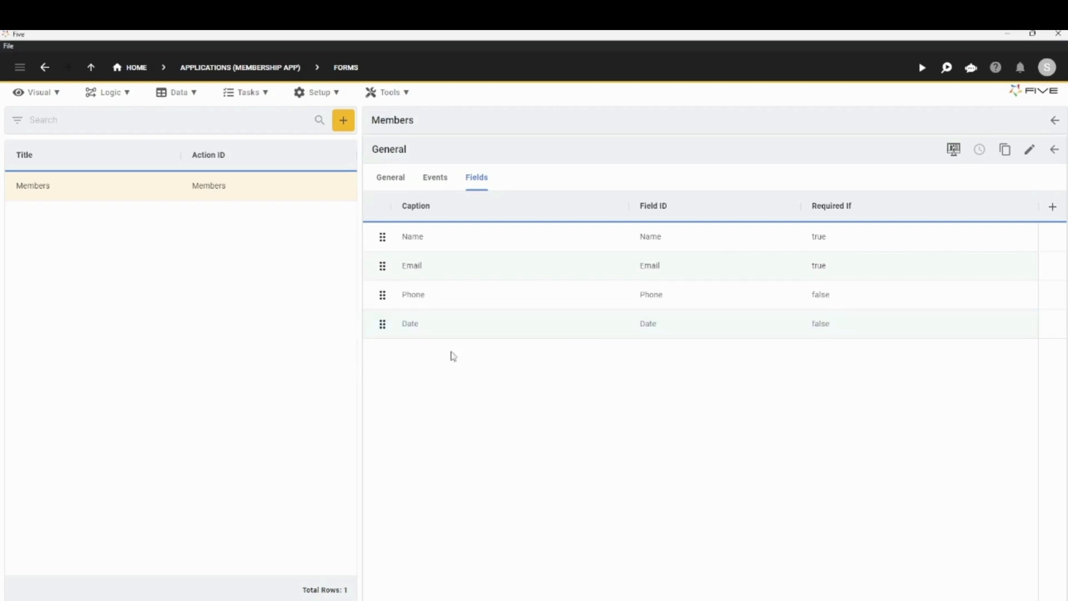
Review the Members table in the Database Modeler and the fields on the Members form's General page.
left_click(177, 93)
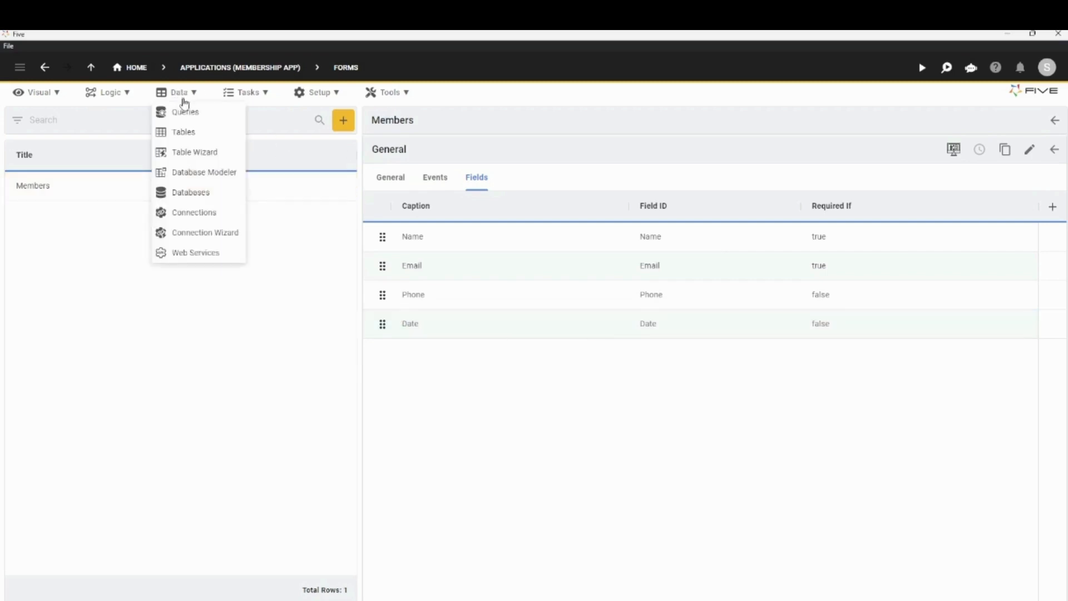
left_click(188, 173)
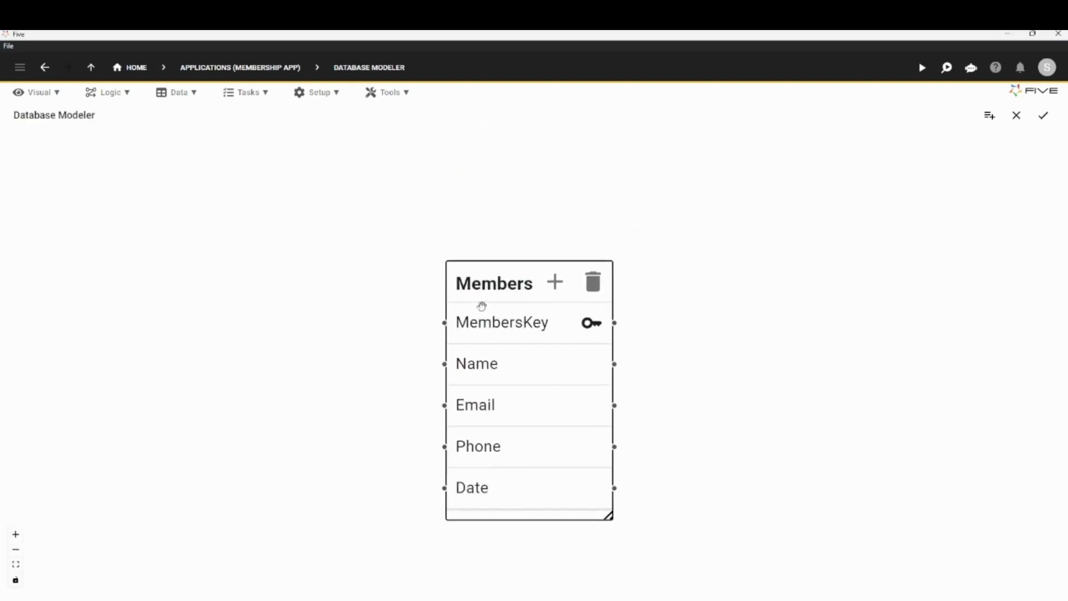
left_click(36, 92)
left_click(39, 113)
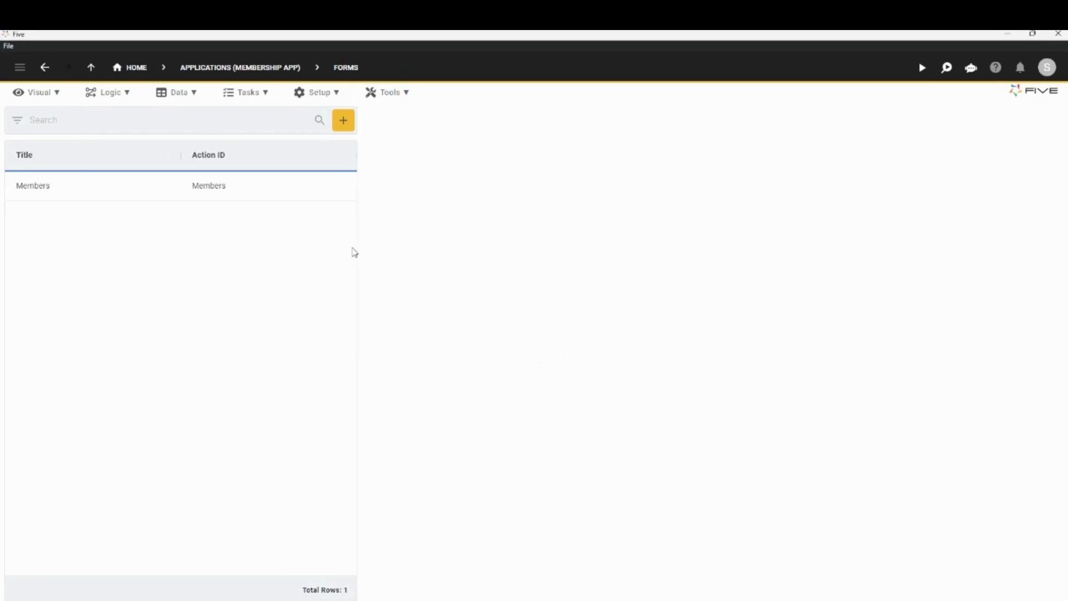
left_click(275, 196)
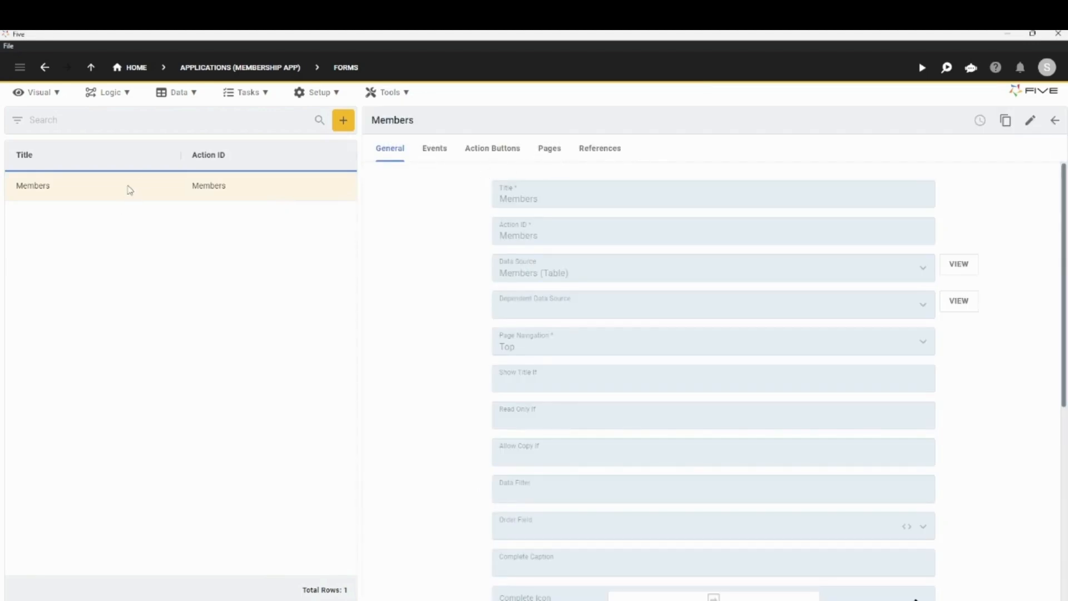
left_click(545, 155)
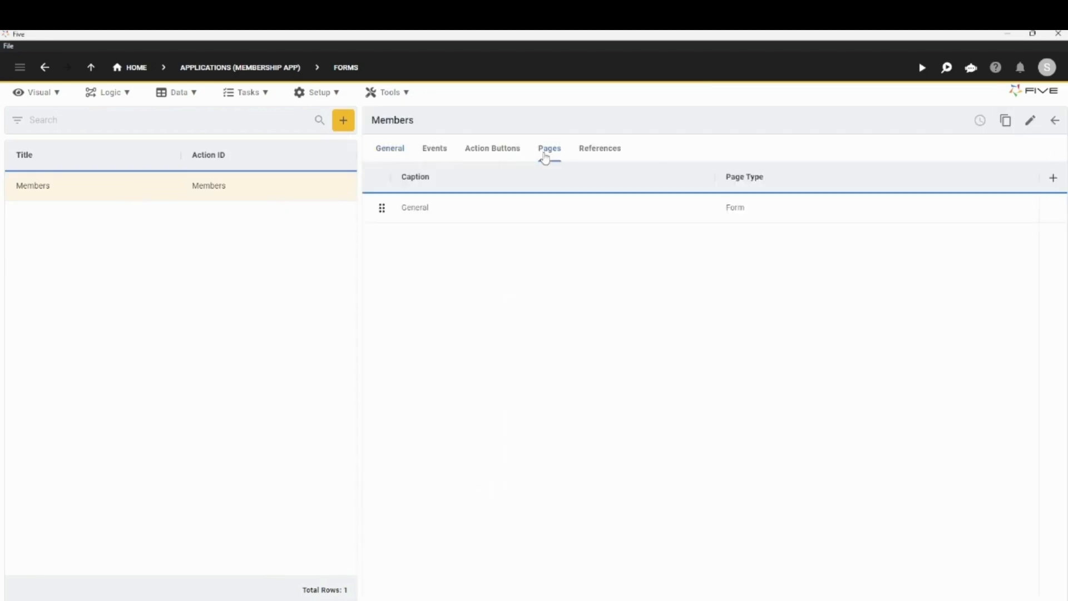
left_click(544, 211)
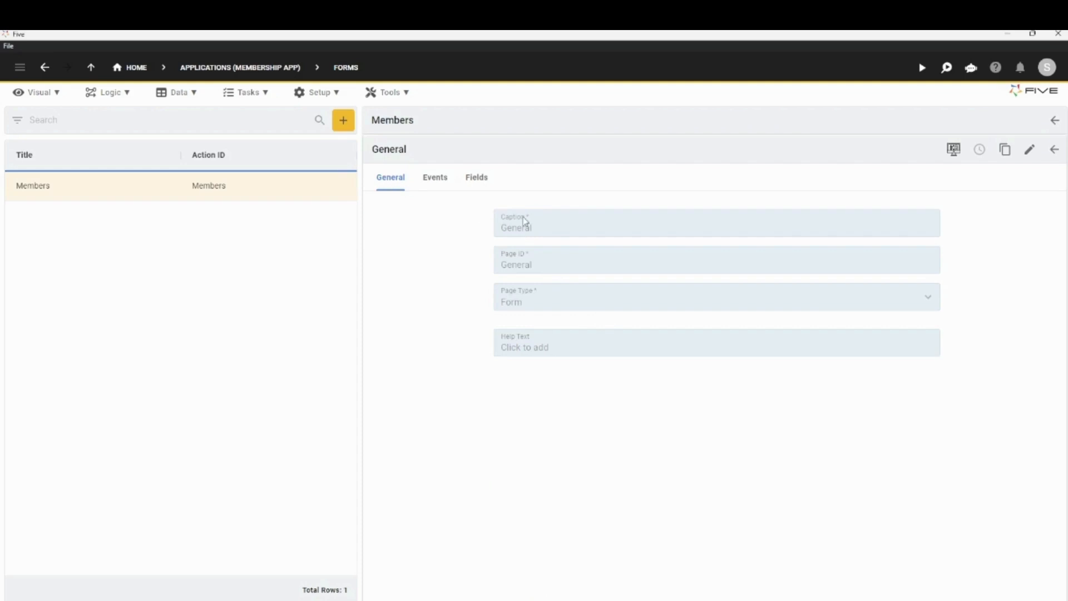
left_click(477, 178)
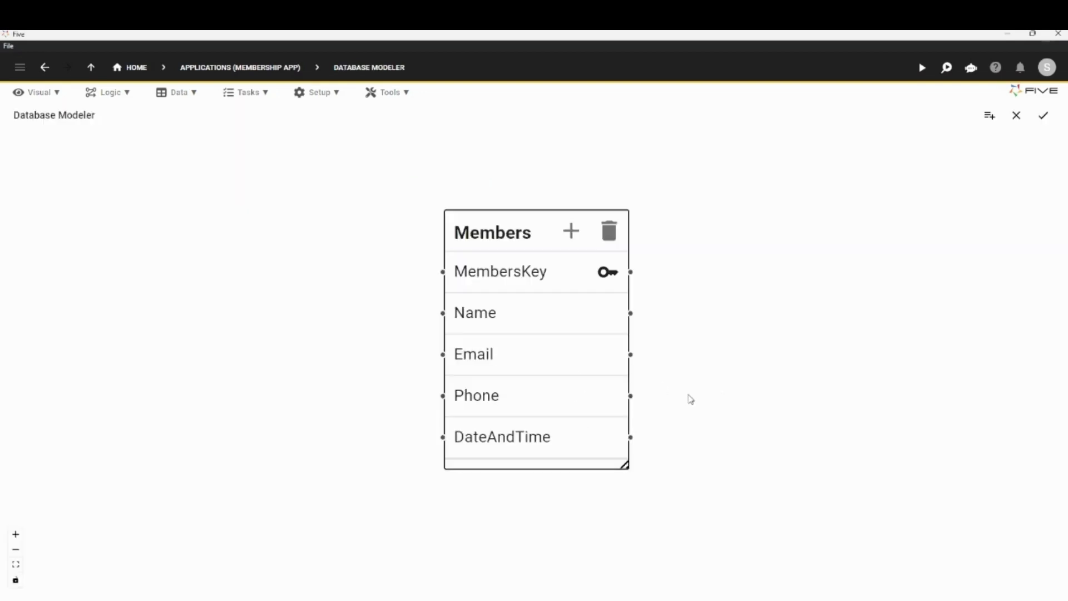
left_click(180, 92)
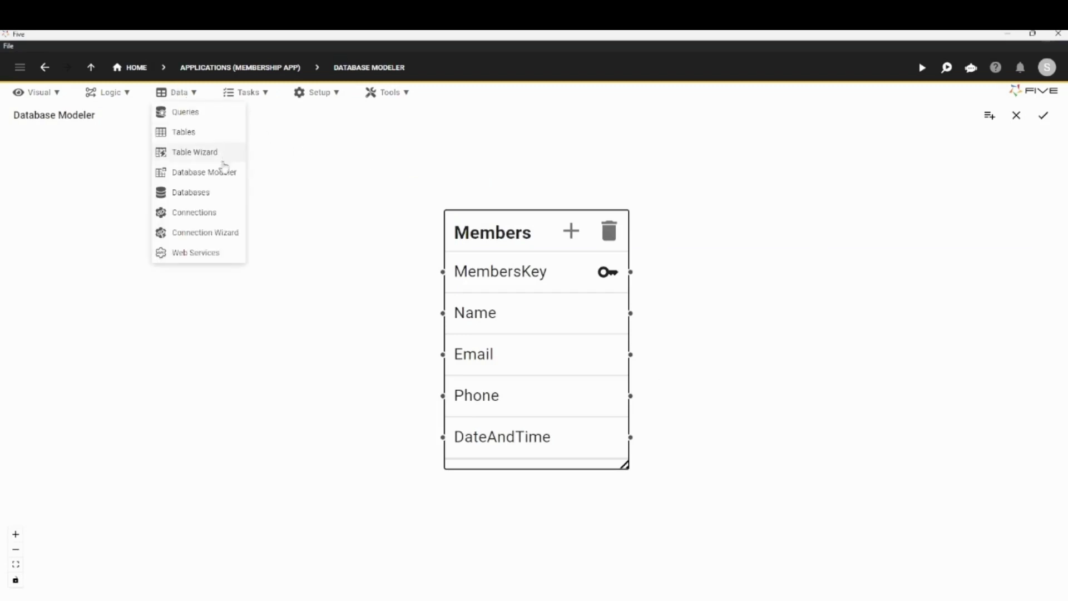
left_click(521, 231)
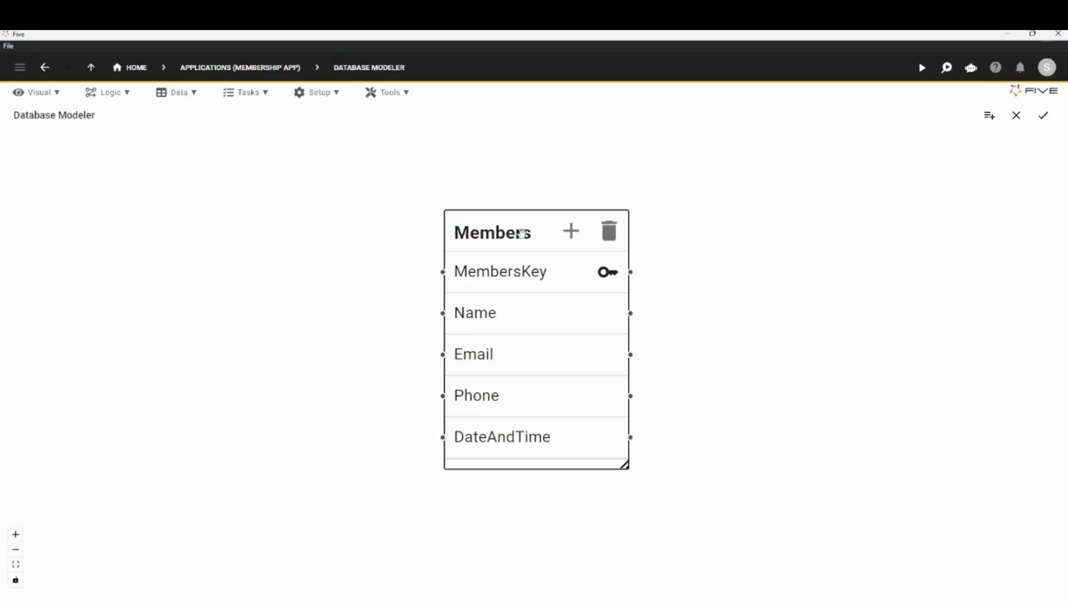
left_click_drag(520, 233, 500, 236)
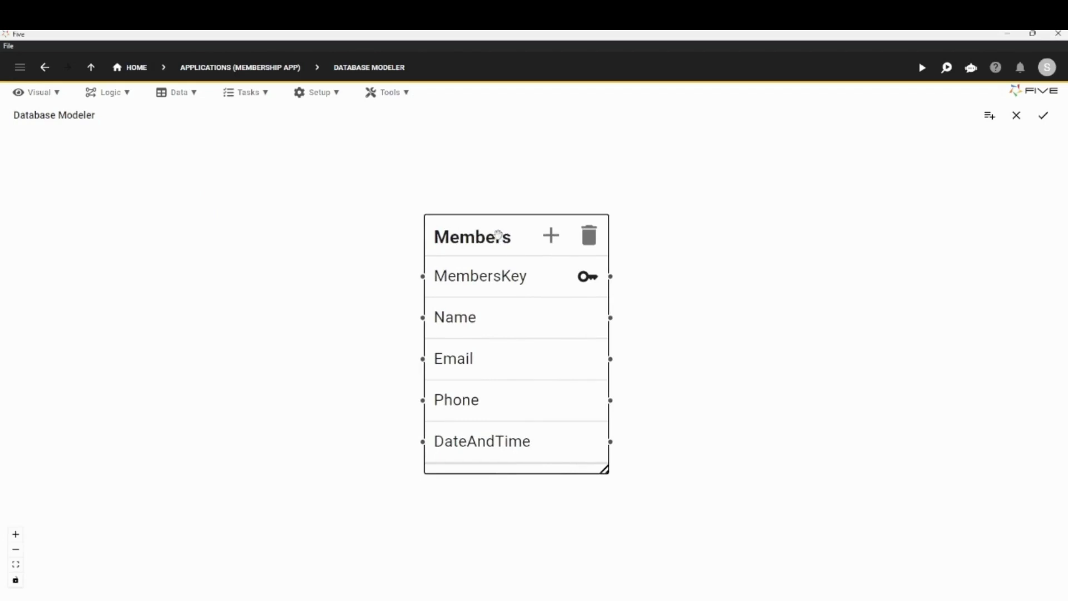
left_click_drag(467, 241, 470, 245)
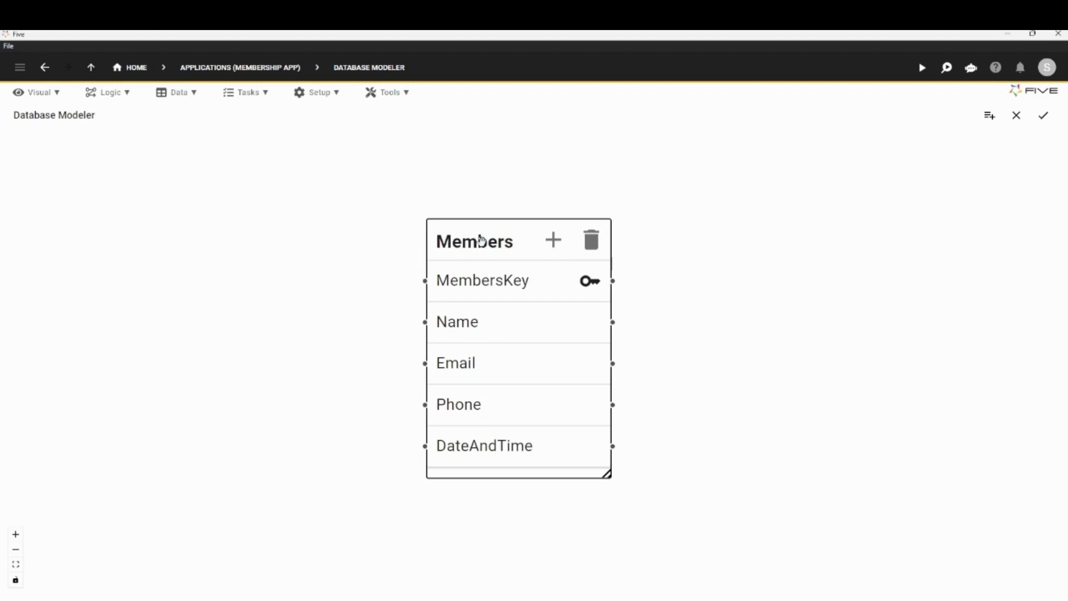
Add a field named Status with the data type Text to the Members table.
left_click(552, 245)
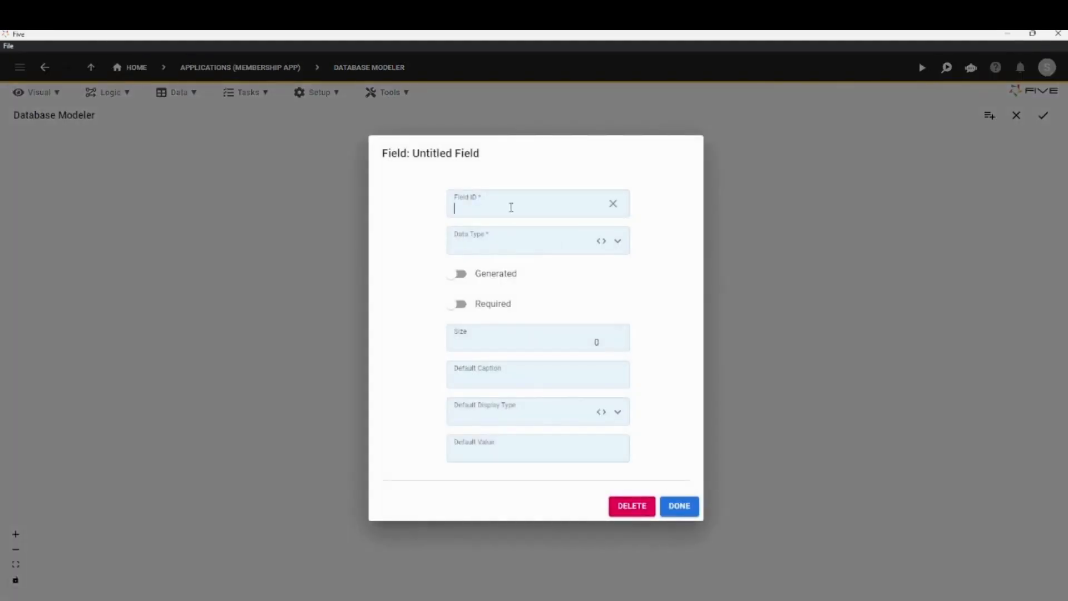
type("Status")
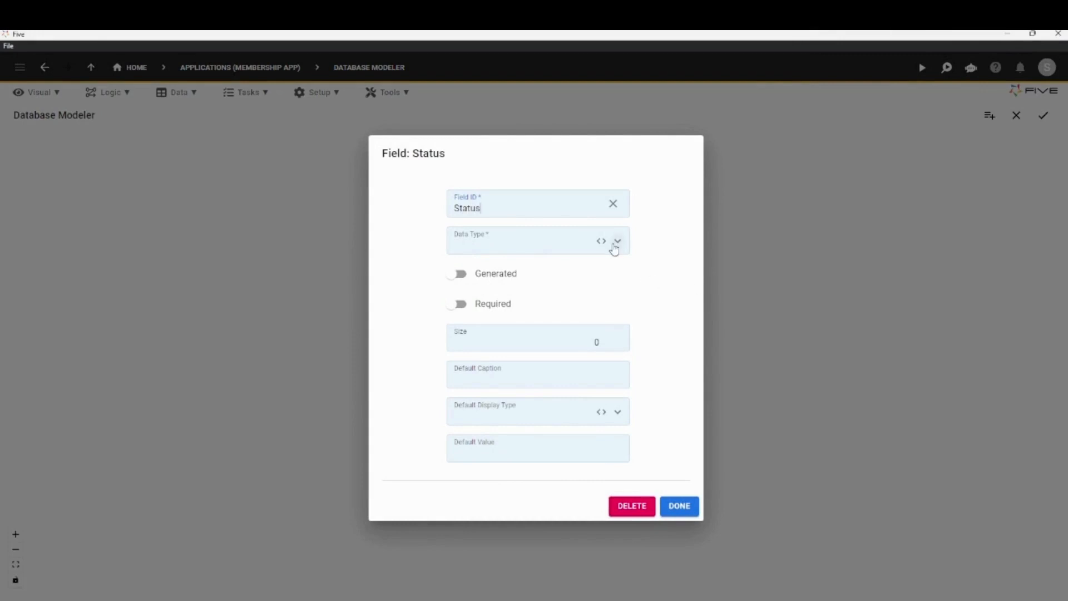
left_click(614, 244)
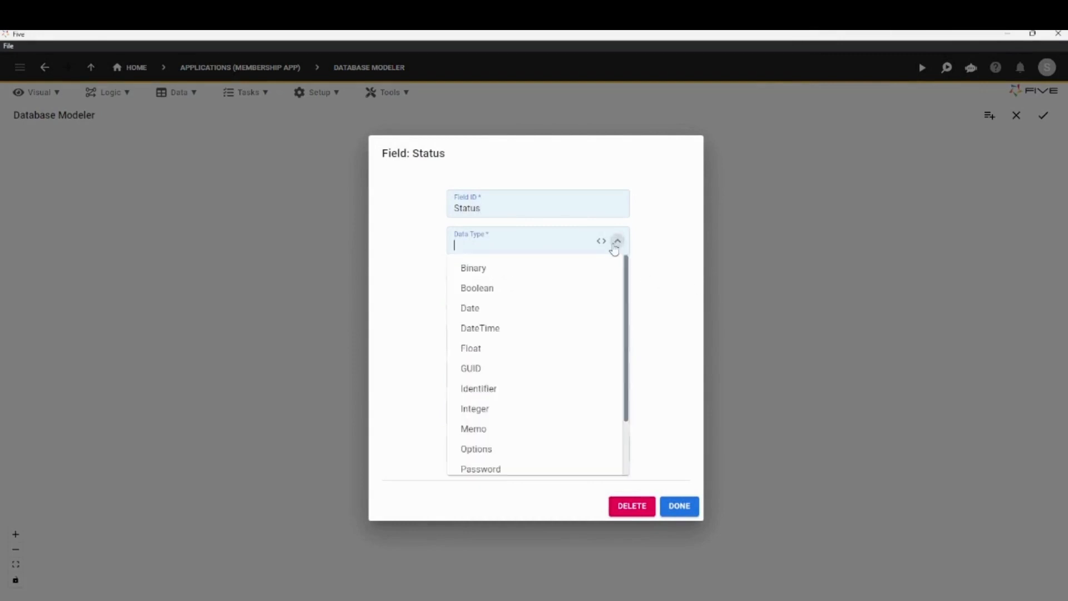
type("Tex")
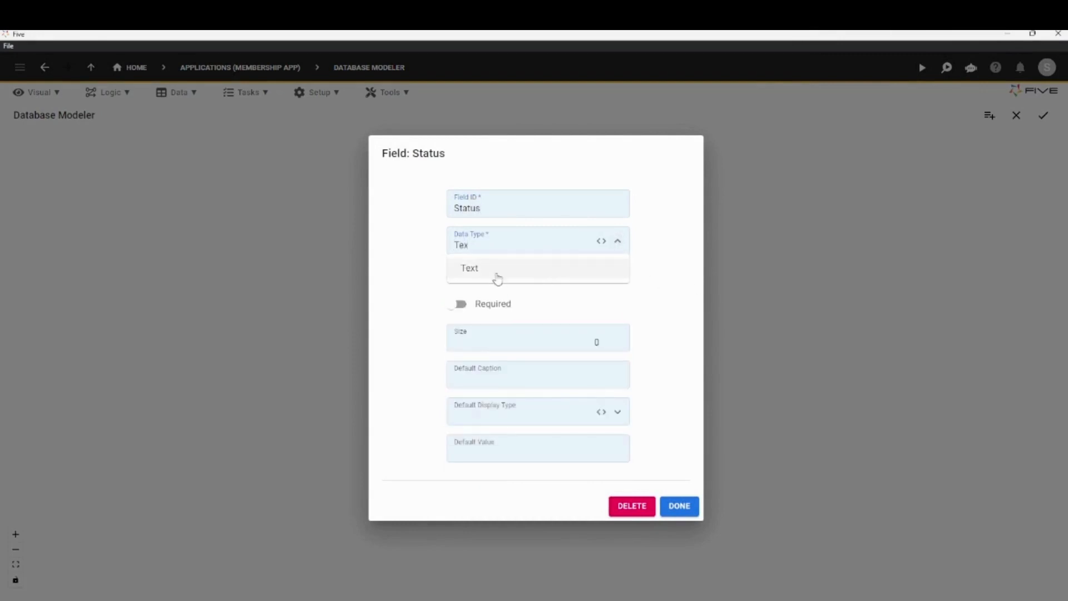
left_click(496, 271)
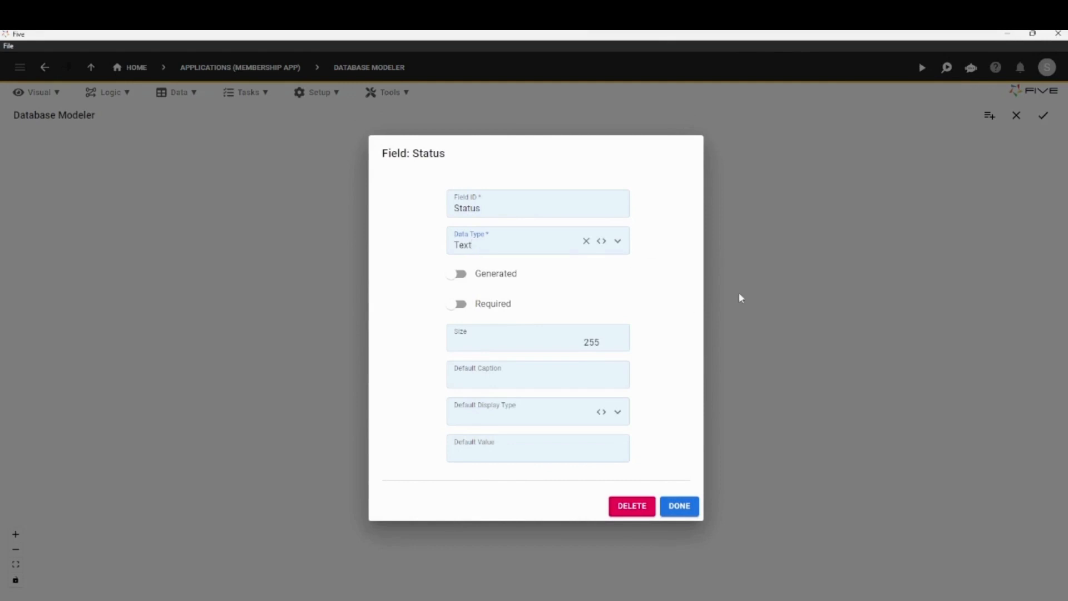
left_click(679, 506)
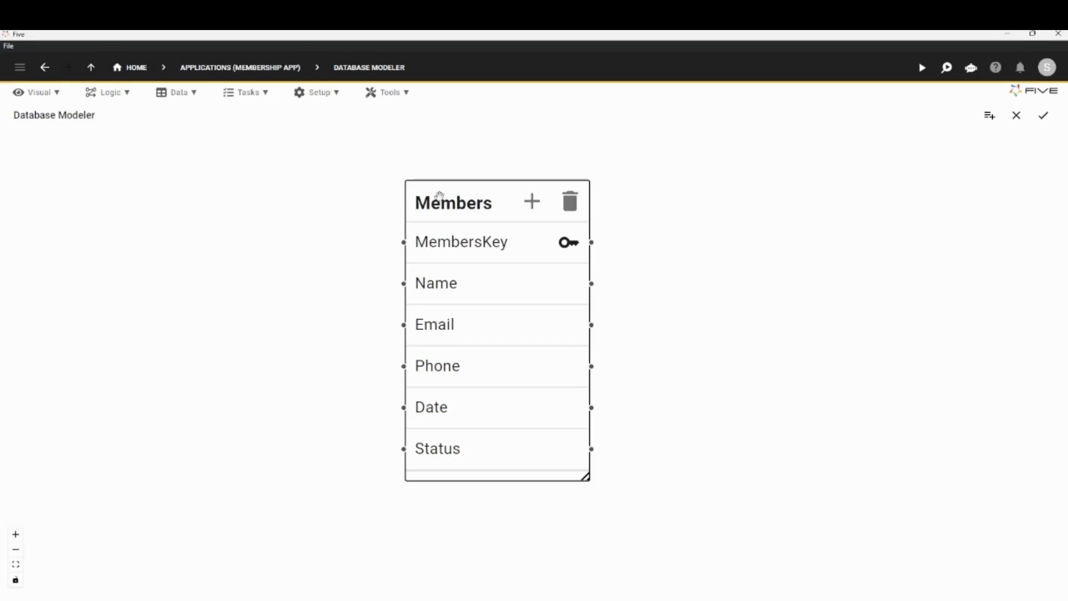
Change the data type of the Members table's Date field to TimeStamp.
left_click_drag(440, 196, 437, 195)
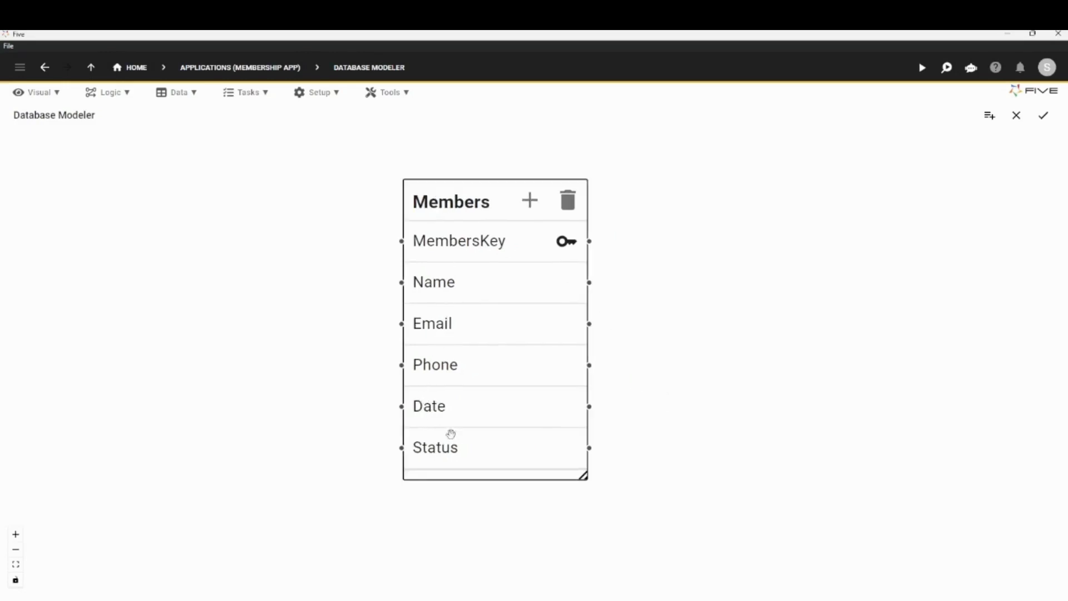
double_click(431, 405)
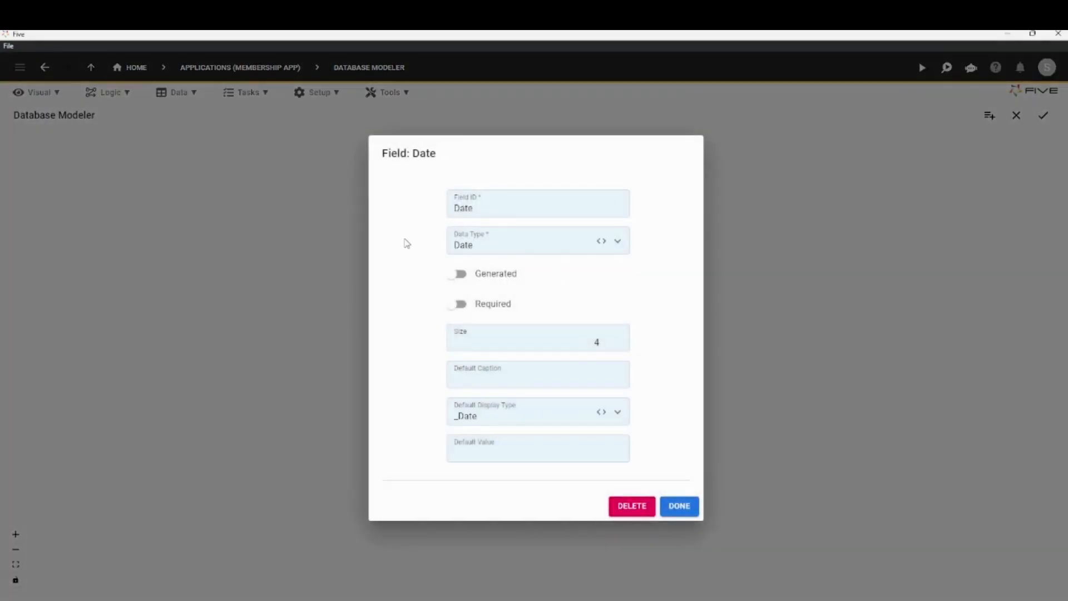
left_click(625, 243)
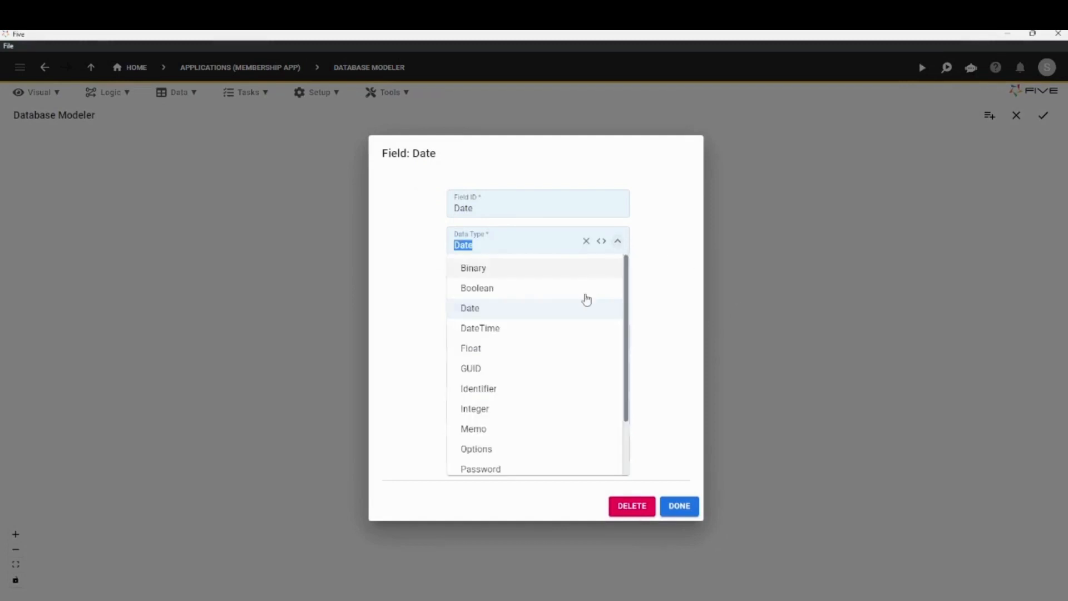
type("time")
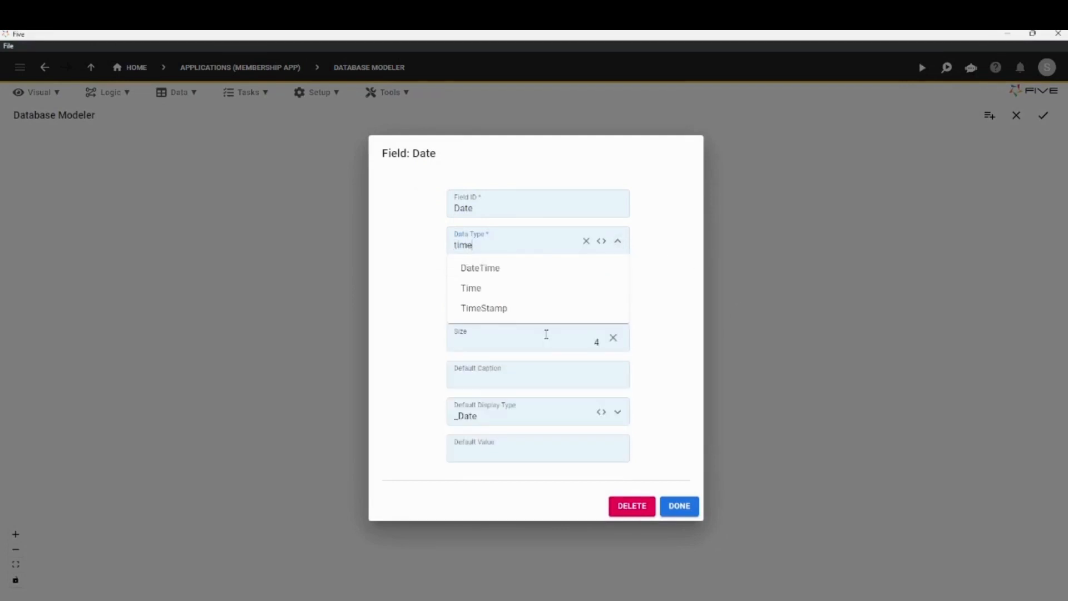
left_click(489, 309)
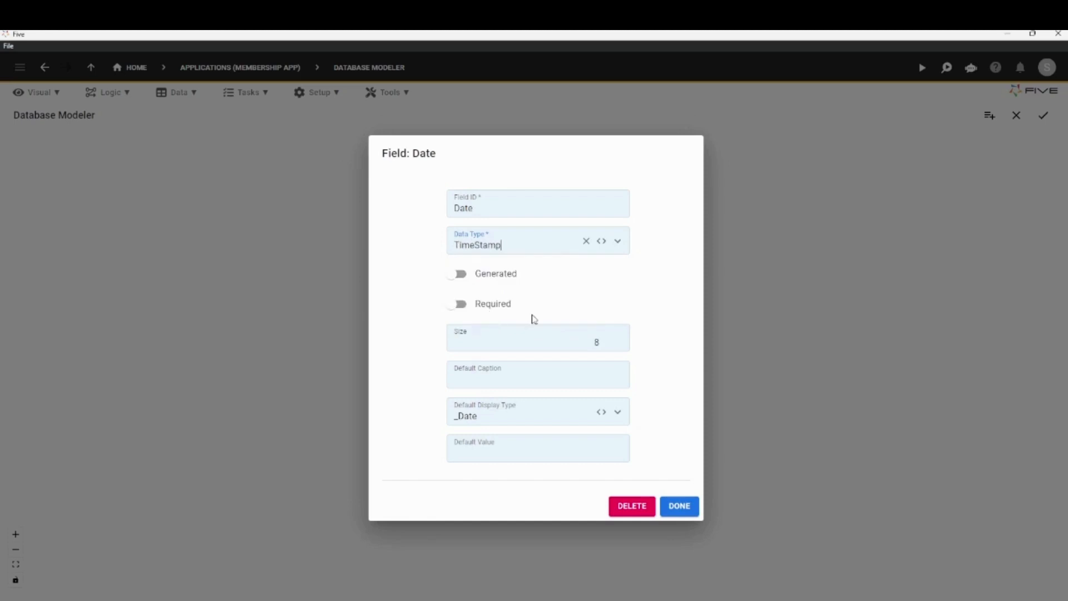
Rename the Date field to DateAndTime with default display type _DateTime, and save the database model.
double_click(480, 205)
left_click(574, 207)
type("AndTime")
left_click(618, 412)
left_click(495, 313)
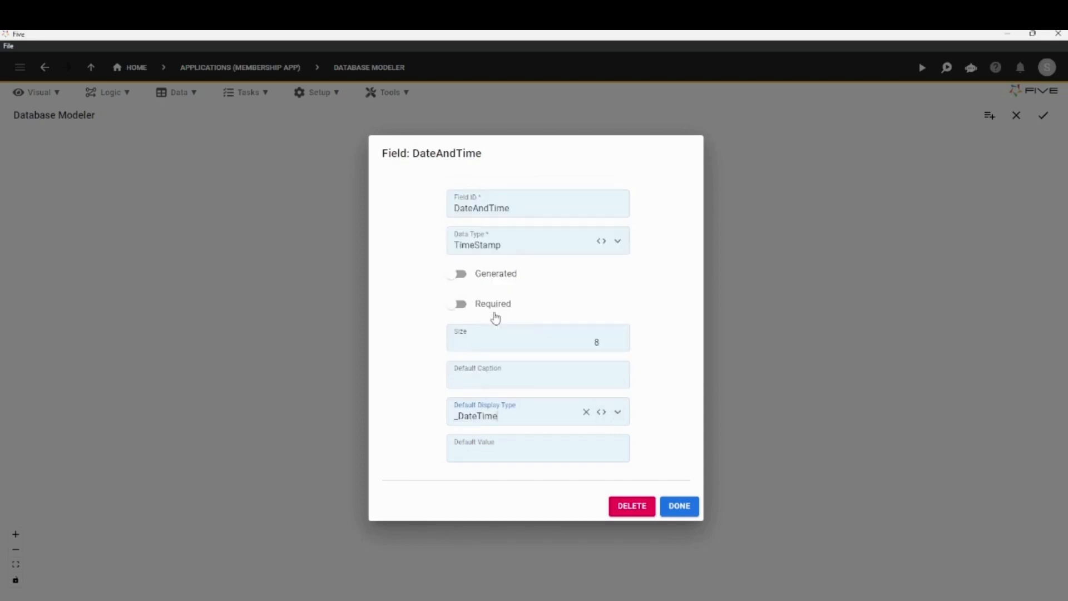
left_click(679, 505)
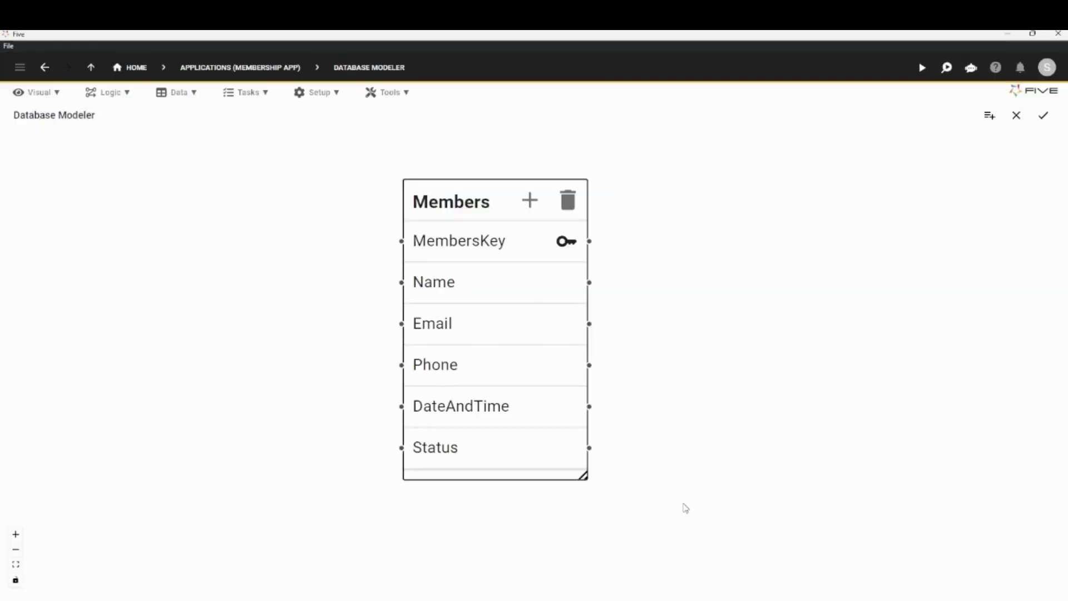
left_click(1043, 115)
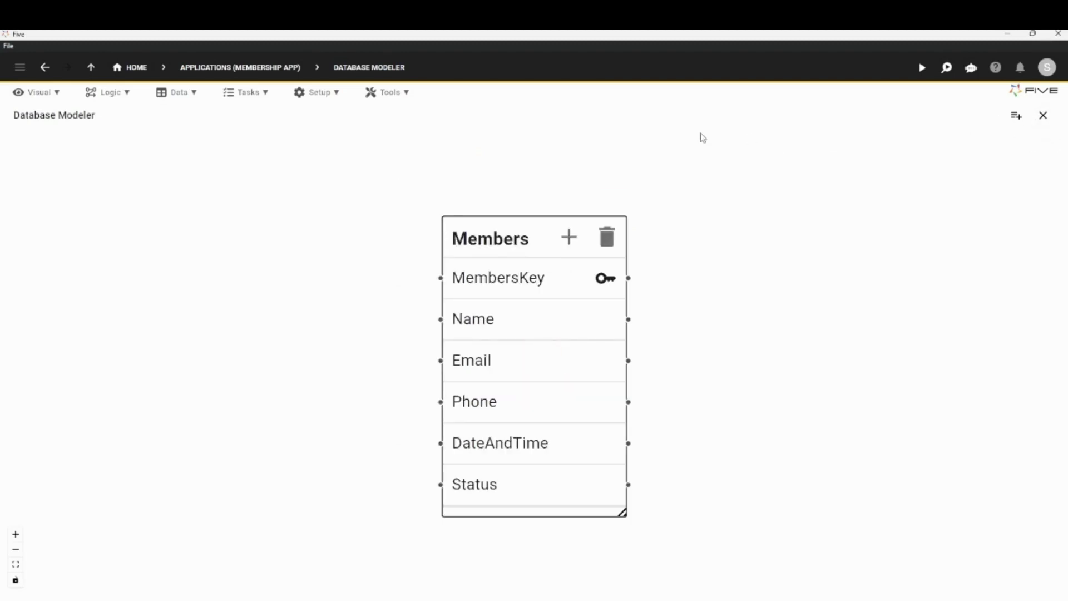
Open the field list on the General page of the Members form.
left_click(38, 92)
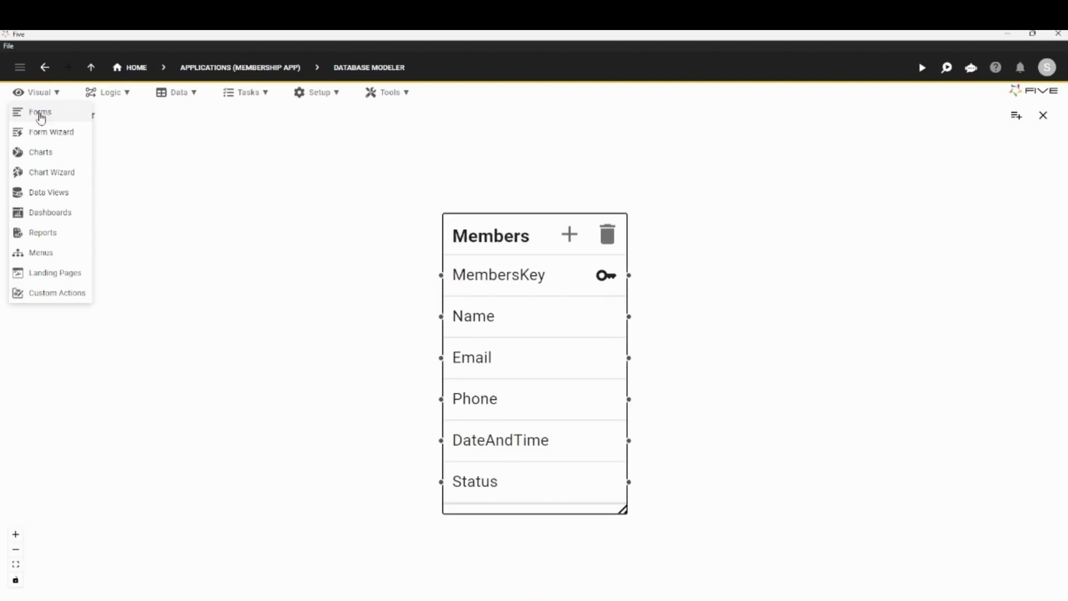
left_click(40, 114)
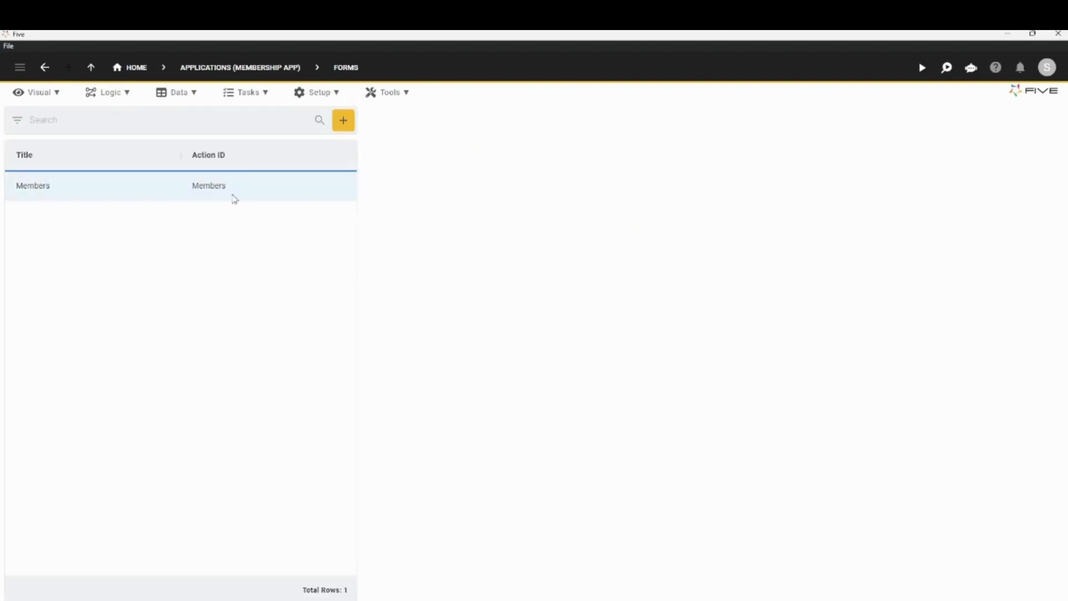
left_click(125, 192)
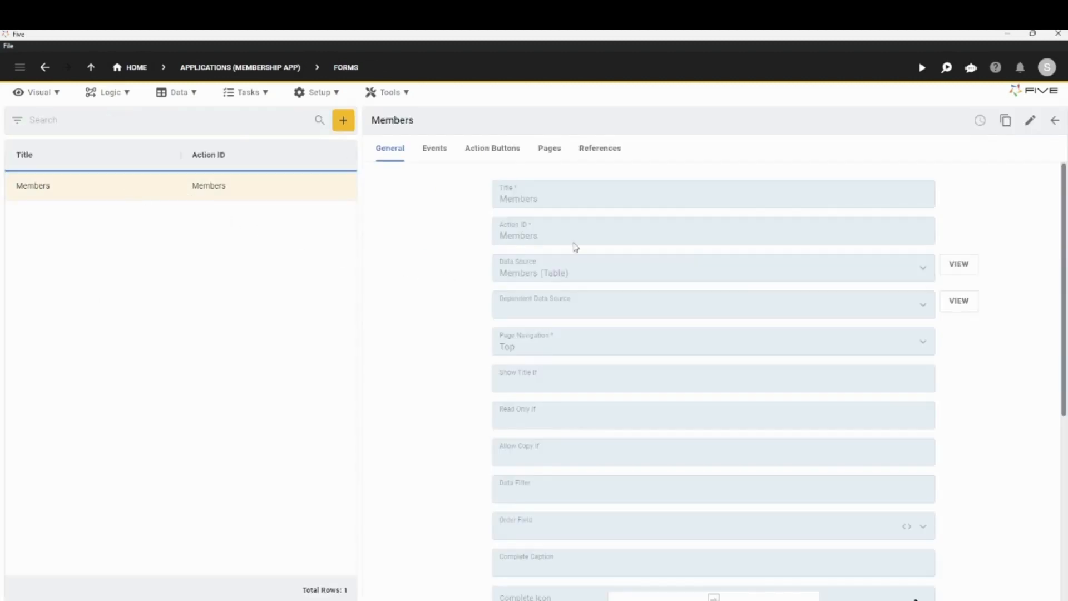
left_click(549, 150)
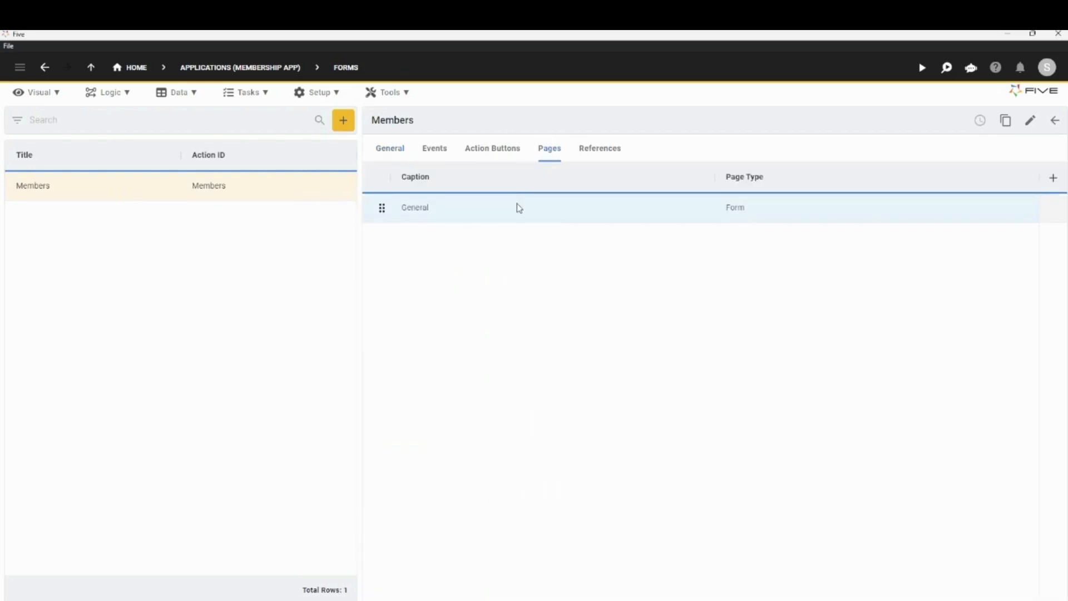
left_click(516, 211)
left_click(481, 178)
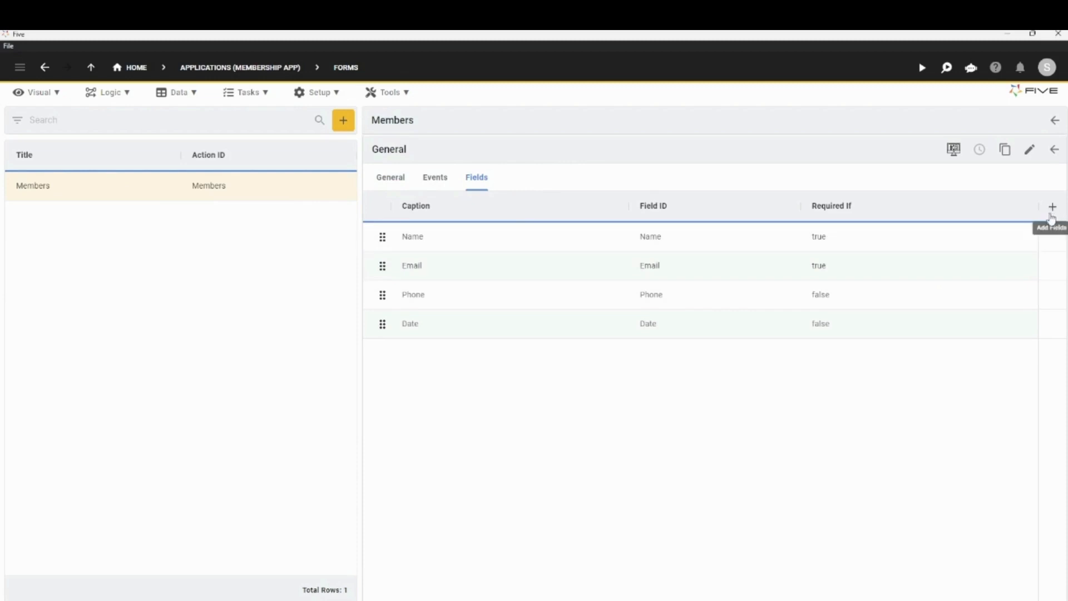
Add a field to the Members form linked to Status, with the caption Status and the display type _Text.
left_click(1051, 213)
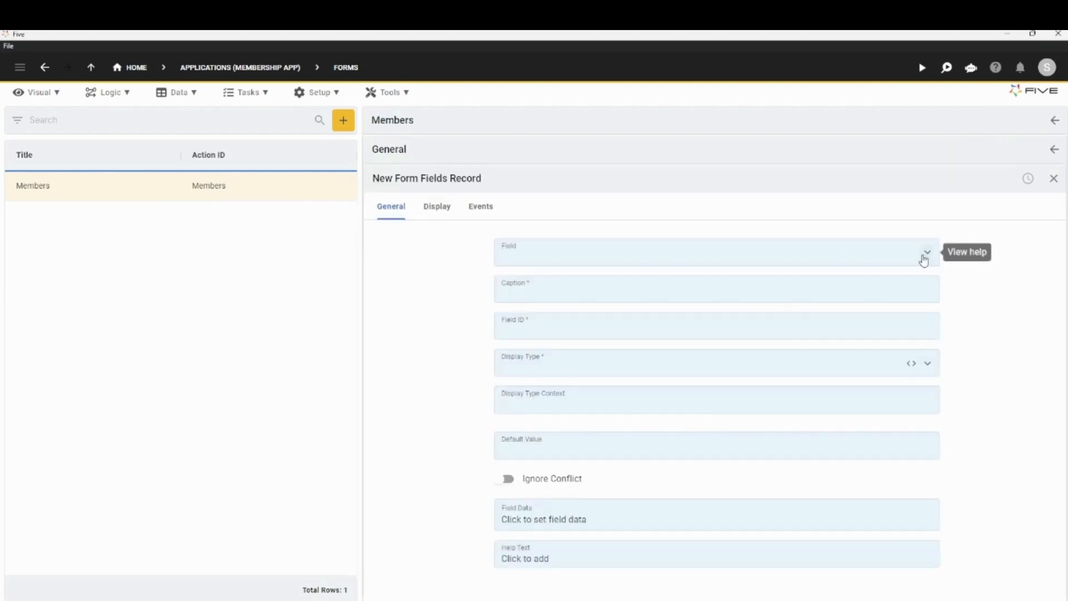
left_click(923, 257)
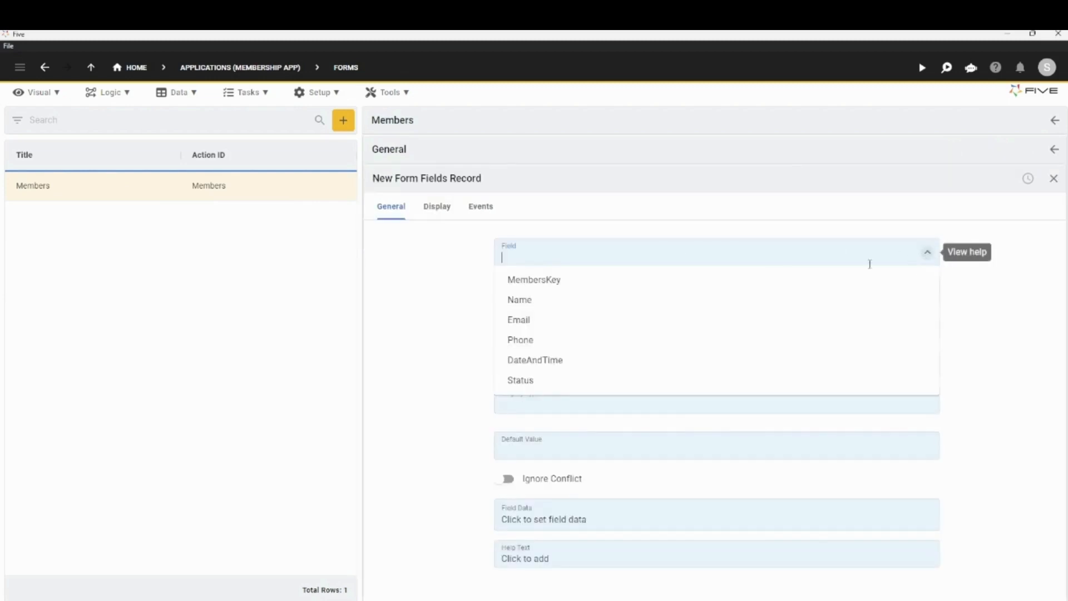
left_click(526, 379)
left_click(544, 296)
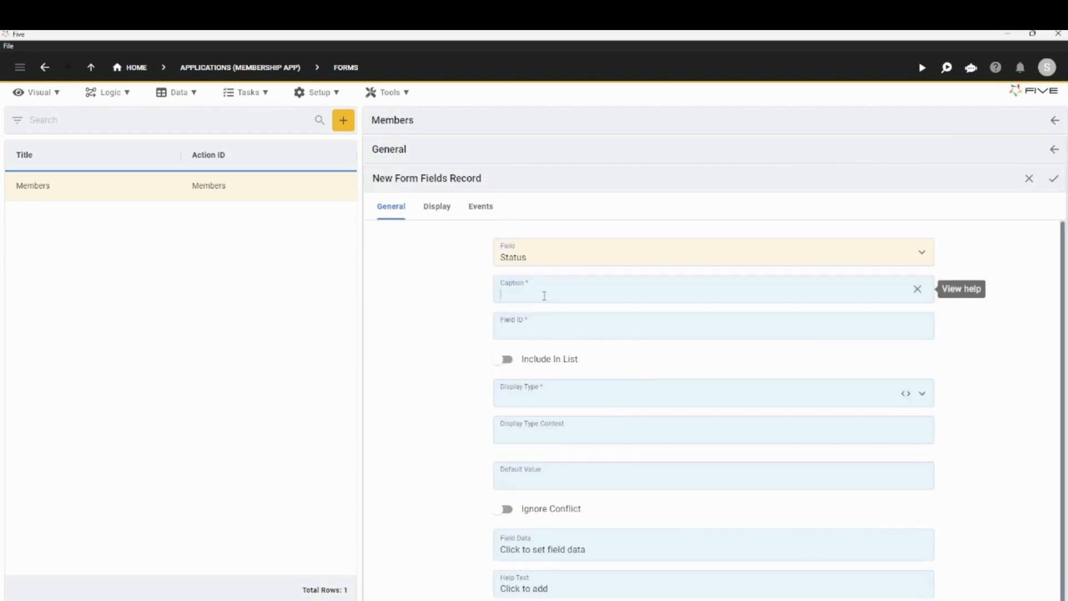
type("Status")
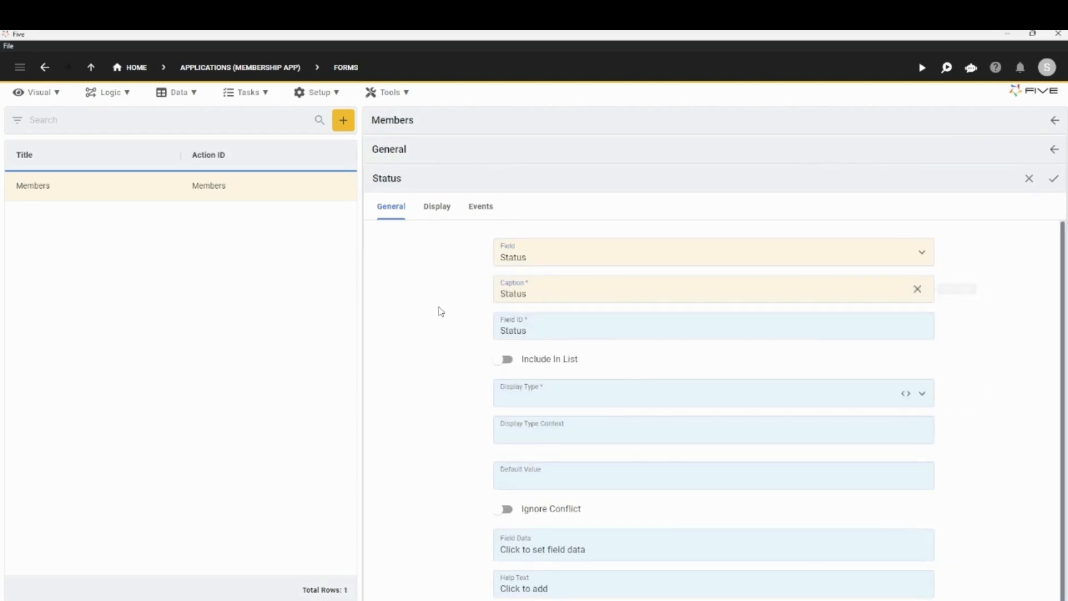
left_click(921, 393)
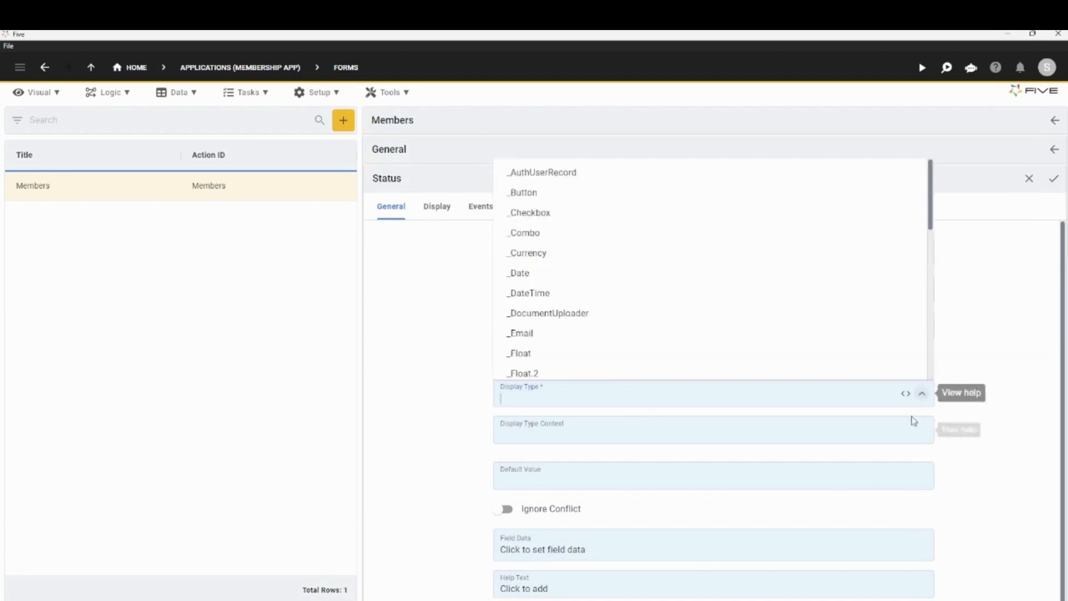
type("text")
left_click(564, 431)
scroll(448, 441, "down", 1)
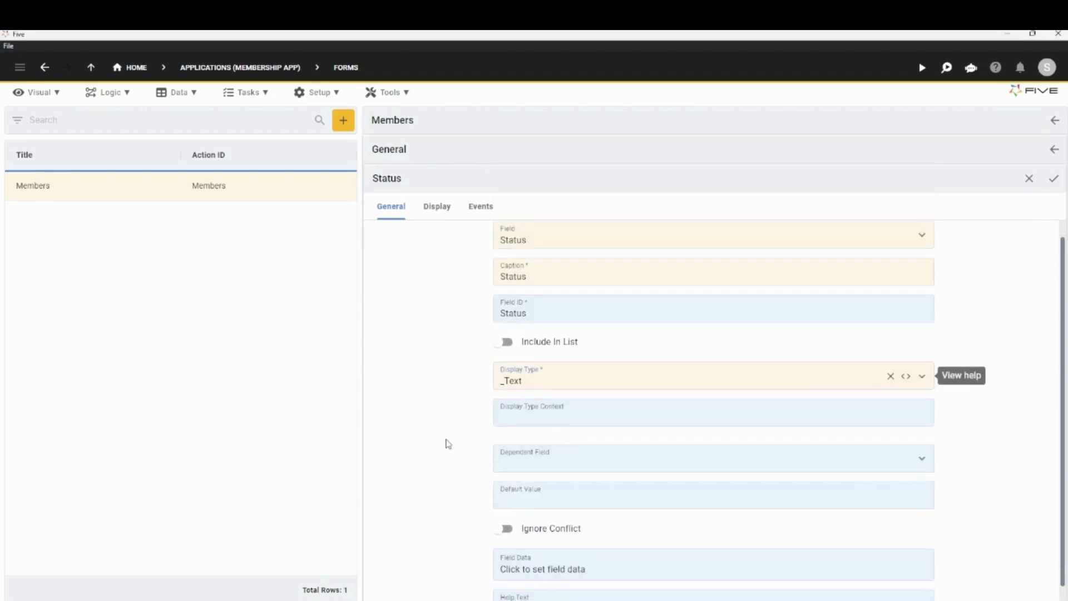
scroll(856, 293, "up", 1)
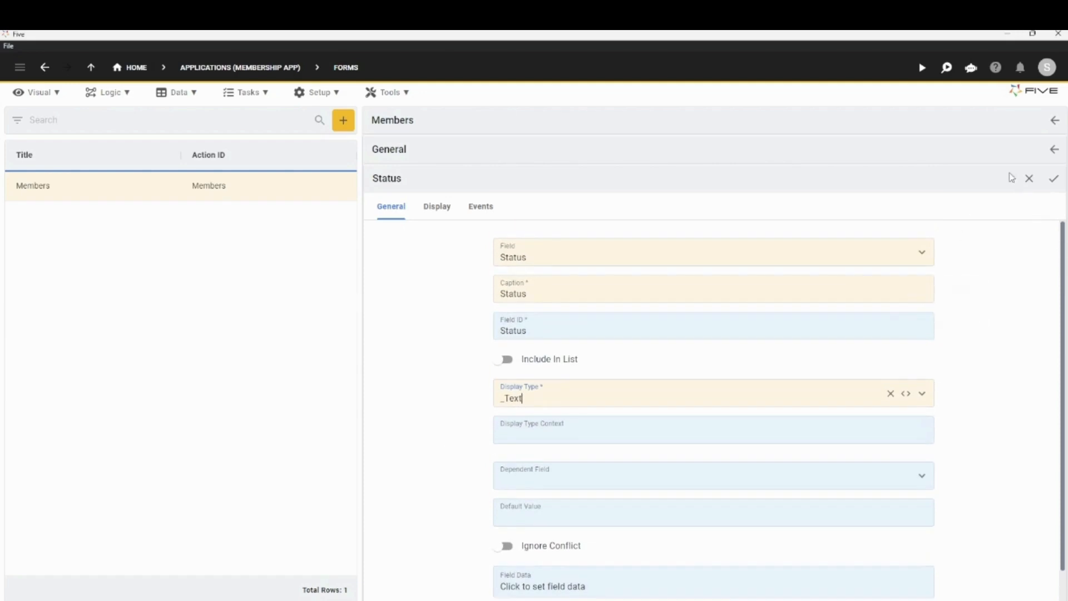
left_click(1054, 180)
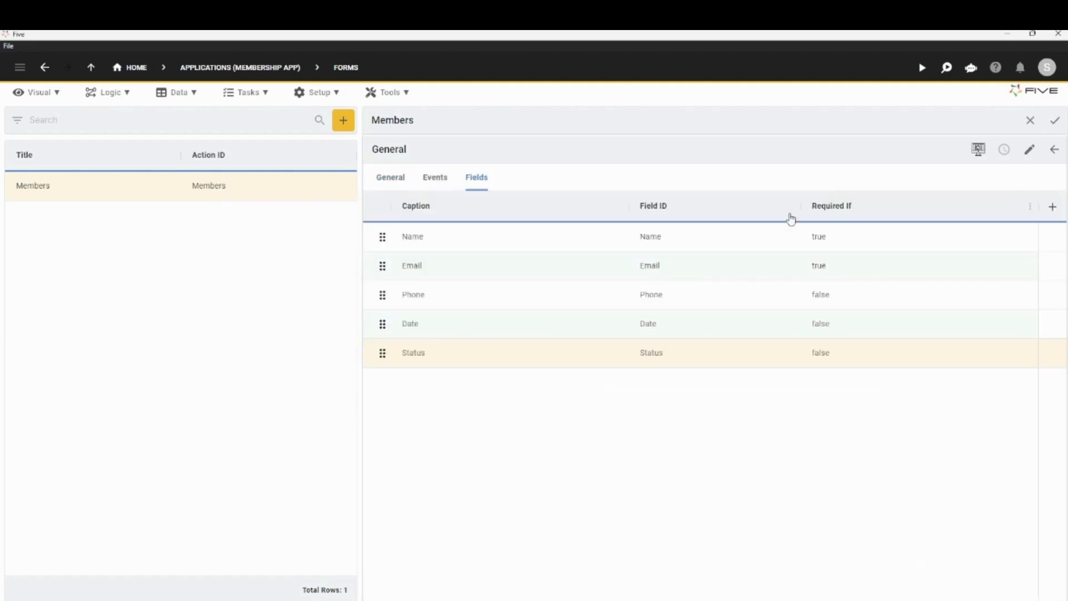
Change the form's Date field to the caption Date And Time and the field ID DateAndTime.
left_click(652, 323)
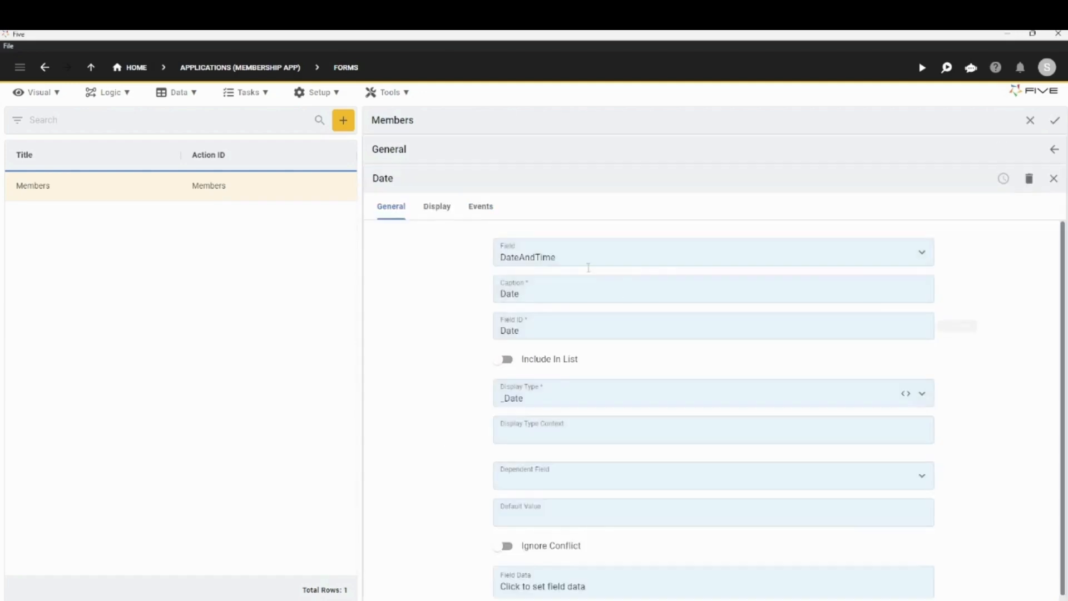
double_click(570, 295)
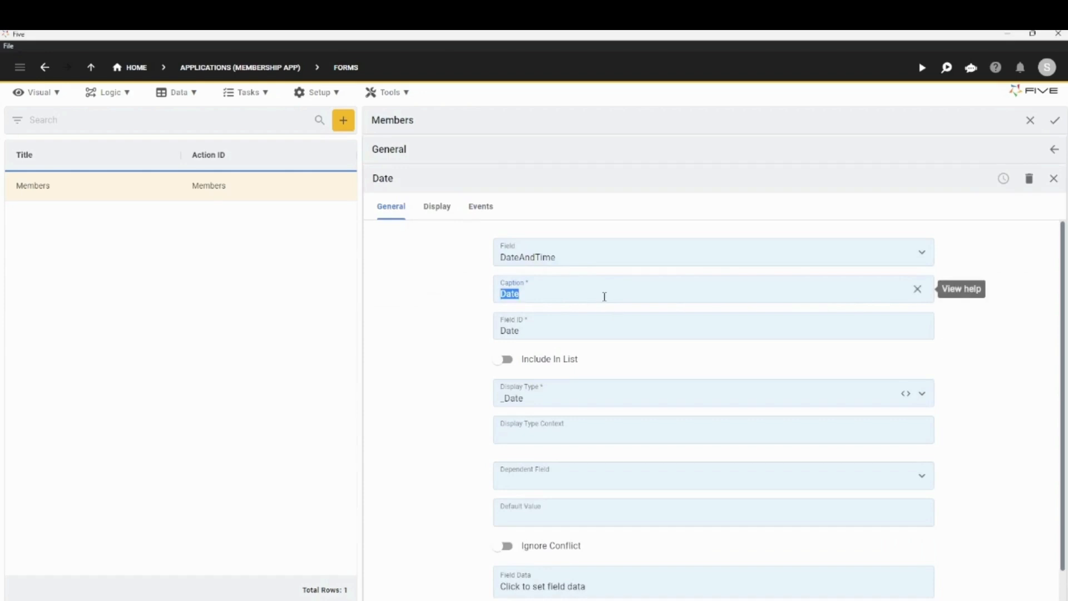
left_click(604, 296)
type("AAn")
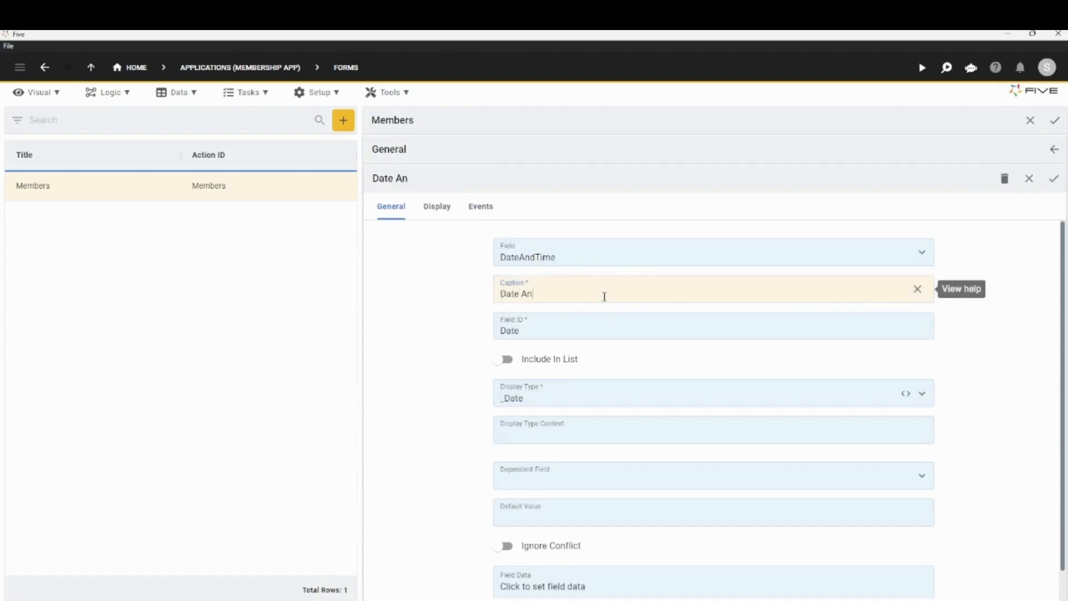
type("d Time")
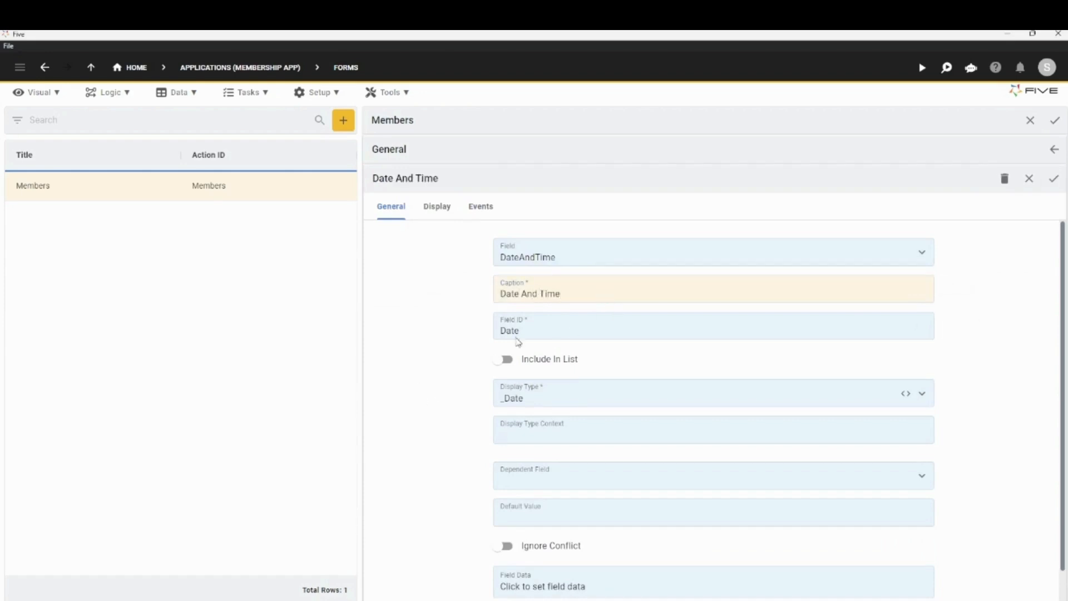
left_click(596, 339)
double_click(584, 331)
left_click(584, 331)
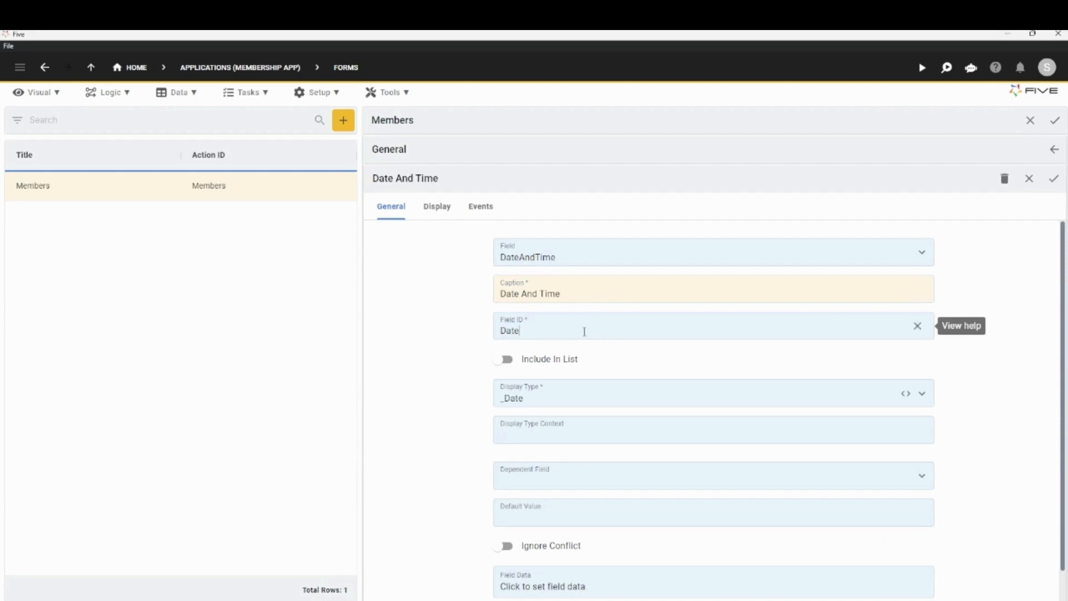
Set the Date And Time field's display type to _DateTime and save both the field and the Members form.
left_click(922, 396)
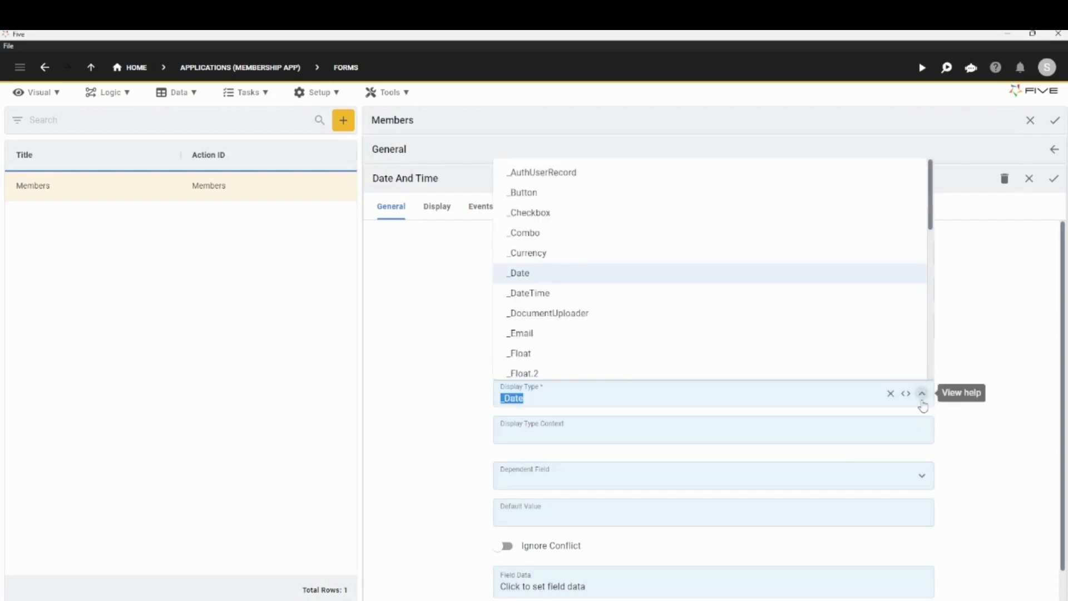
left_click(582, 296)
scroll(730, 436, "down", 2)
scroll(730, 436, "up", 2)
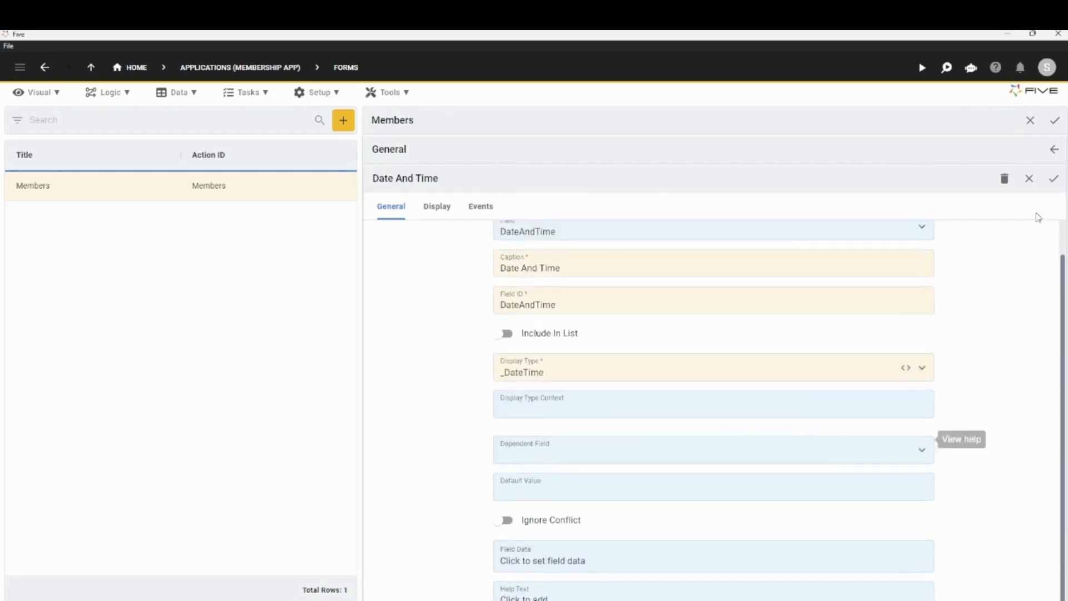
left_click(1059, 187)
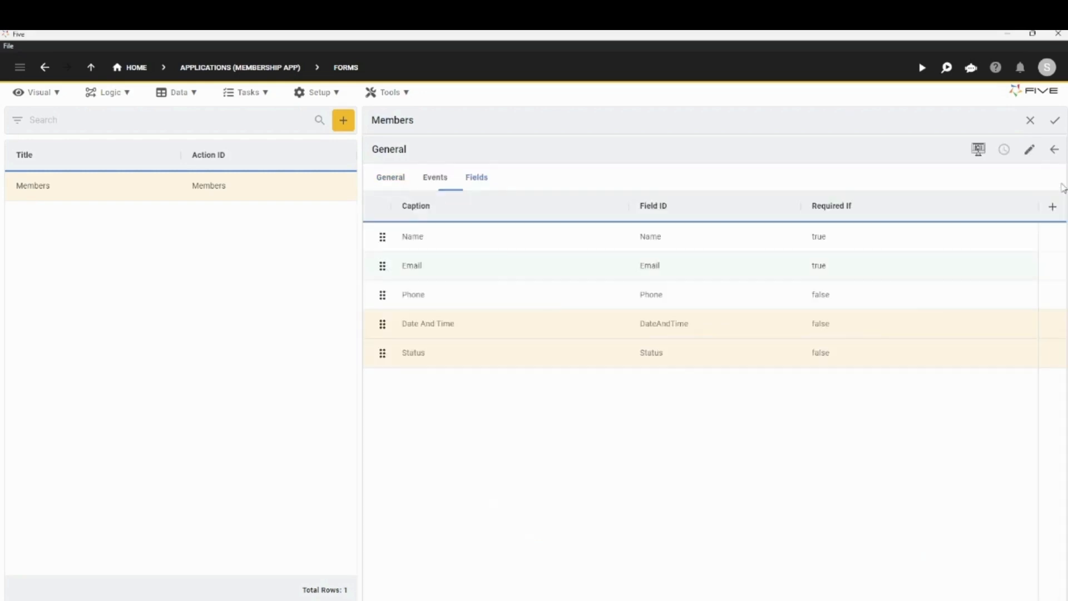
left_click(1057, 127)
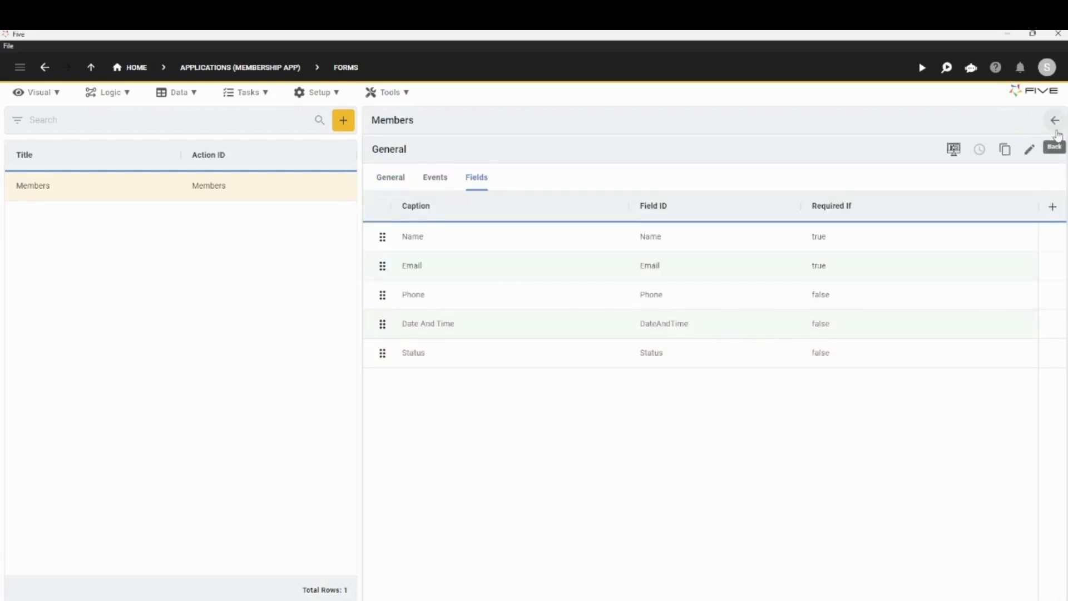
Run the Membership App and open the second member's record for editing.
left_click(924, 69)
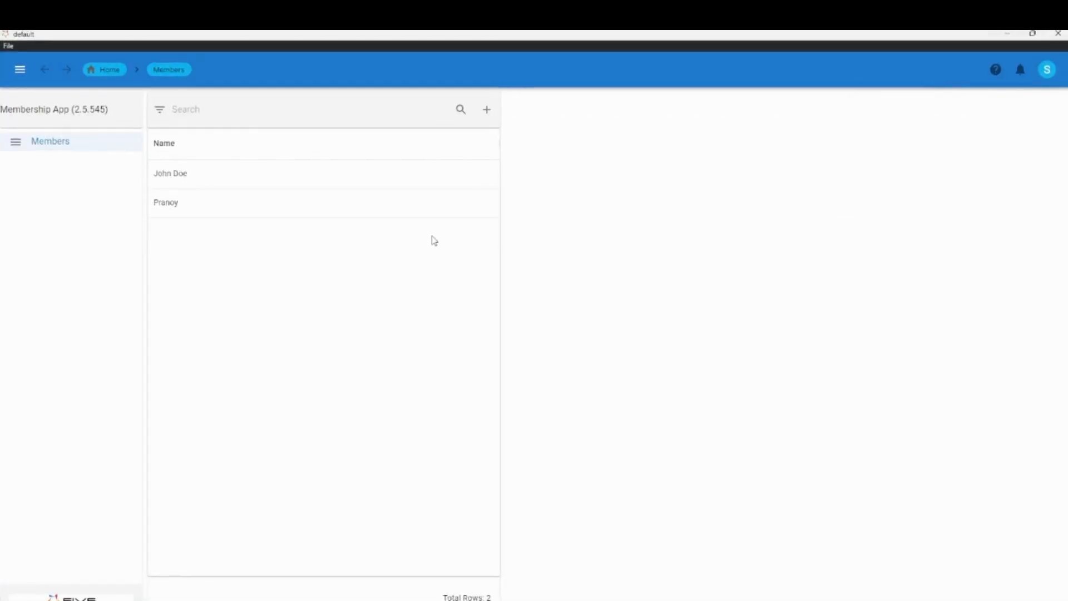
left_click(203, 217)
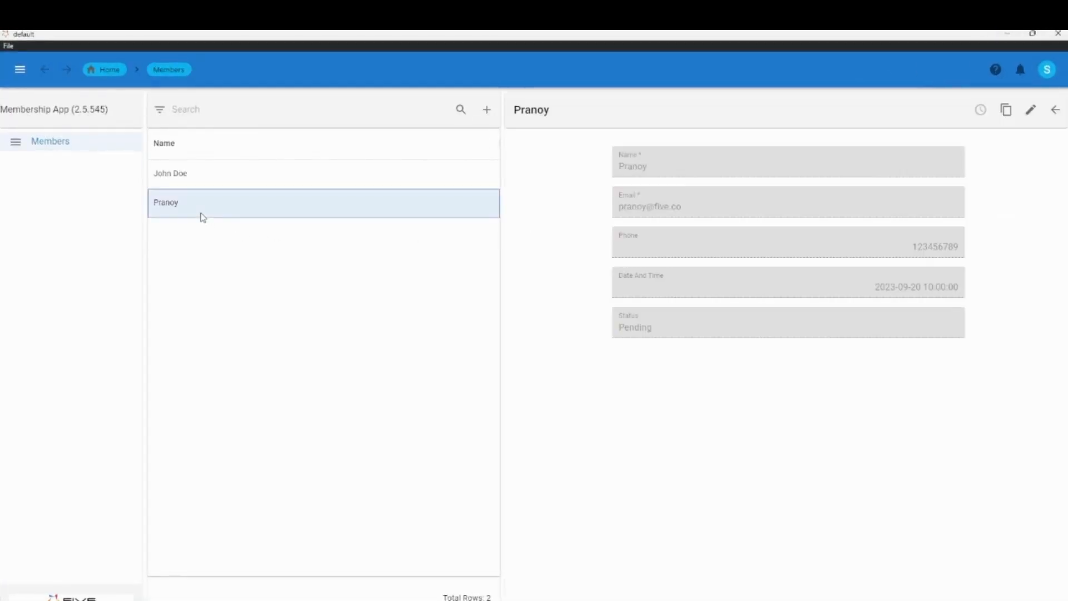
left_click(1031, 111)
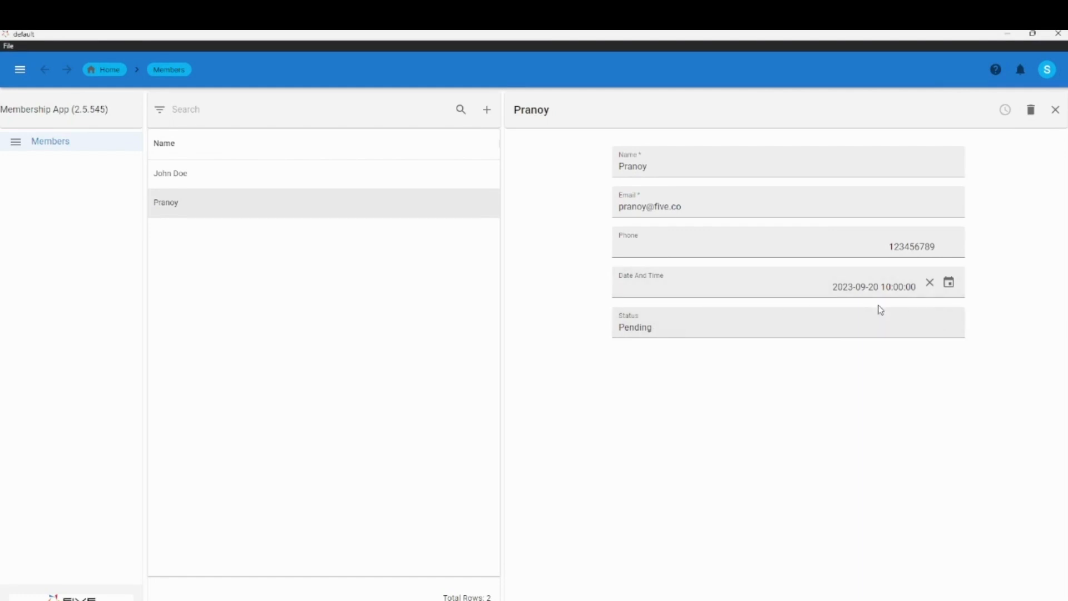
Set the time in the member's Date And Time field to 06:30 AM.
left_click(950, 284)
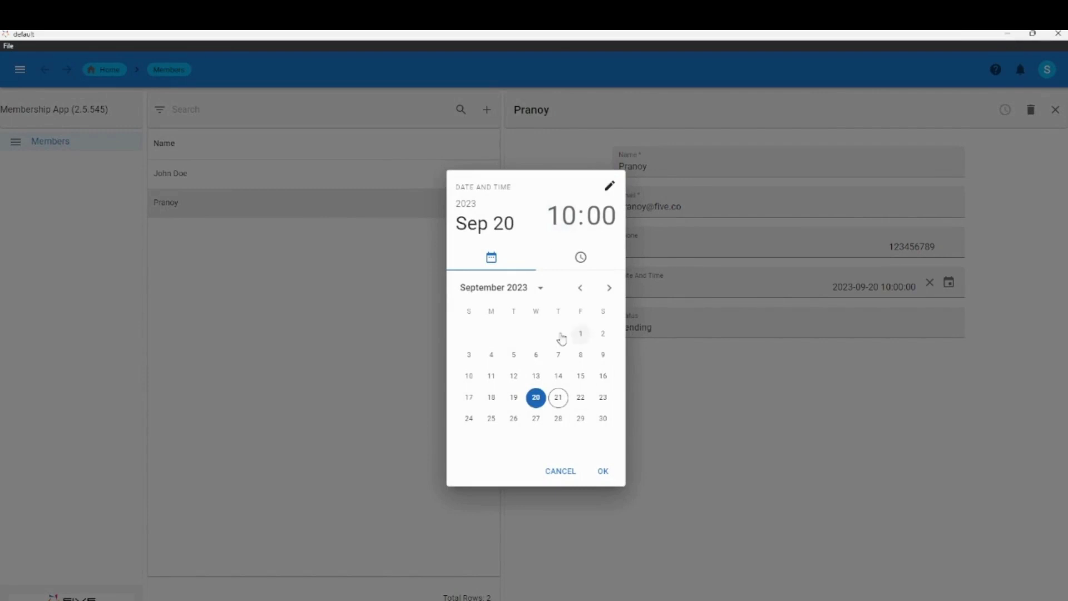
left_click(568, 221)
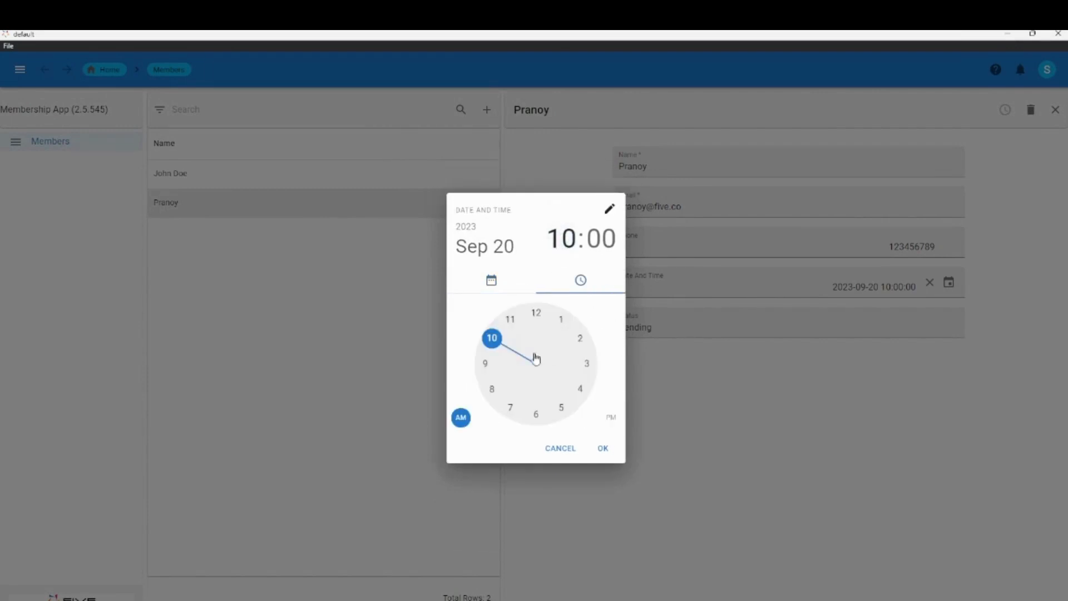
left_click(535, 418)
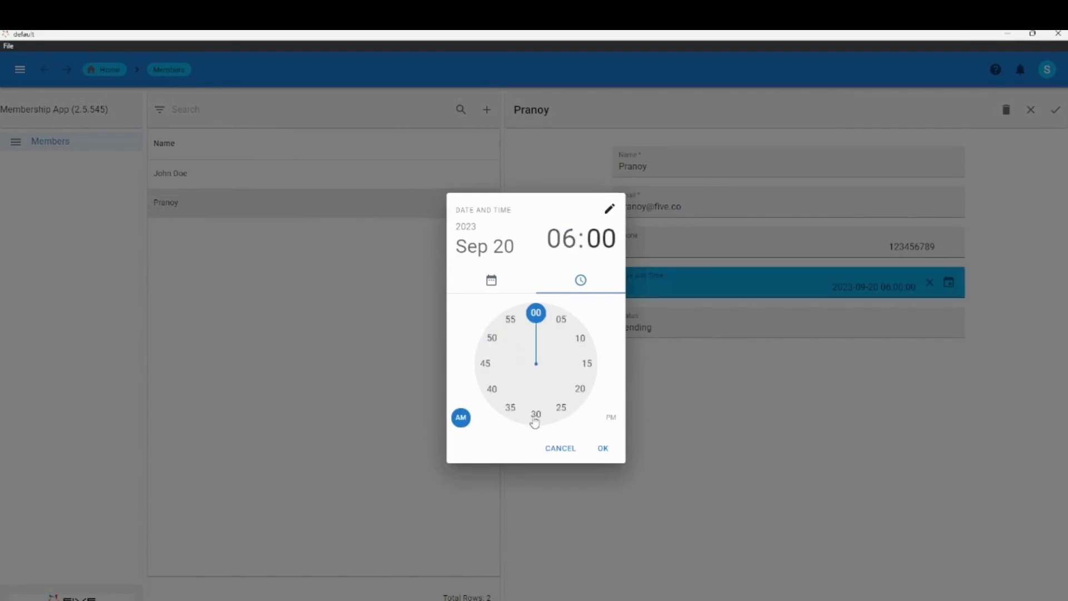
left_click(535, 417)
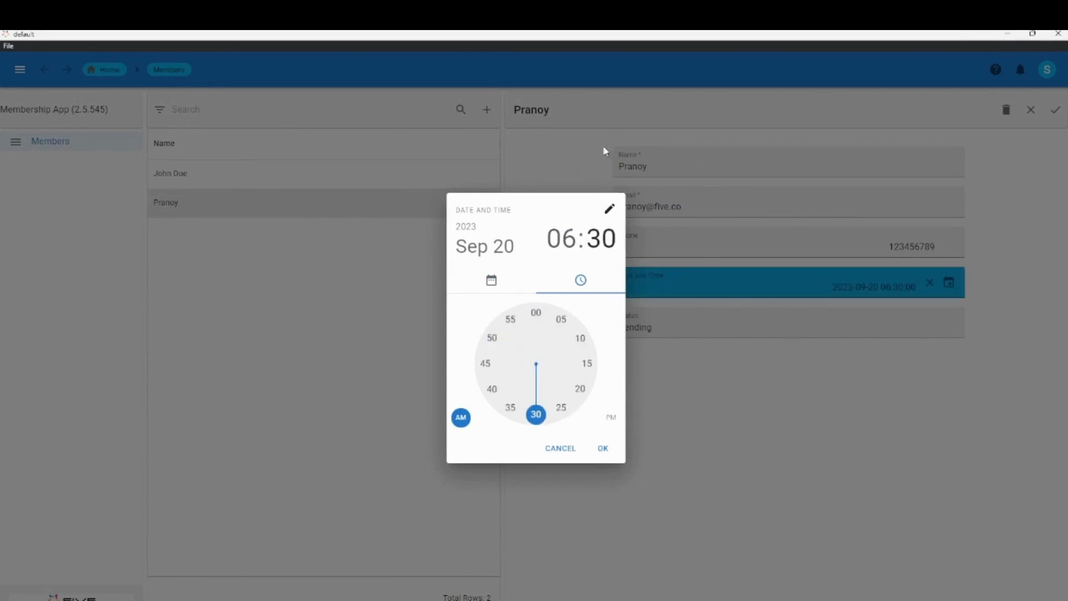
left_click(632, 448)
left_click_drag(685, 323, 639, 327)
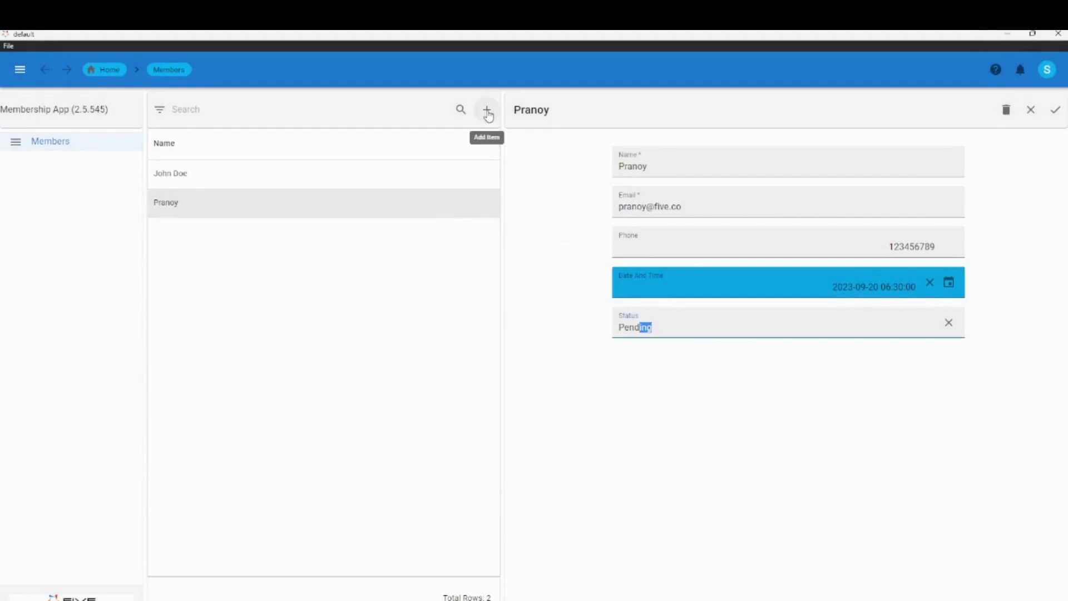
Discard the pending edits and start a new member record, entering the member's full name, email address and phone number.
left_click(487, 112)
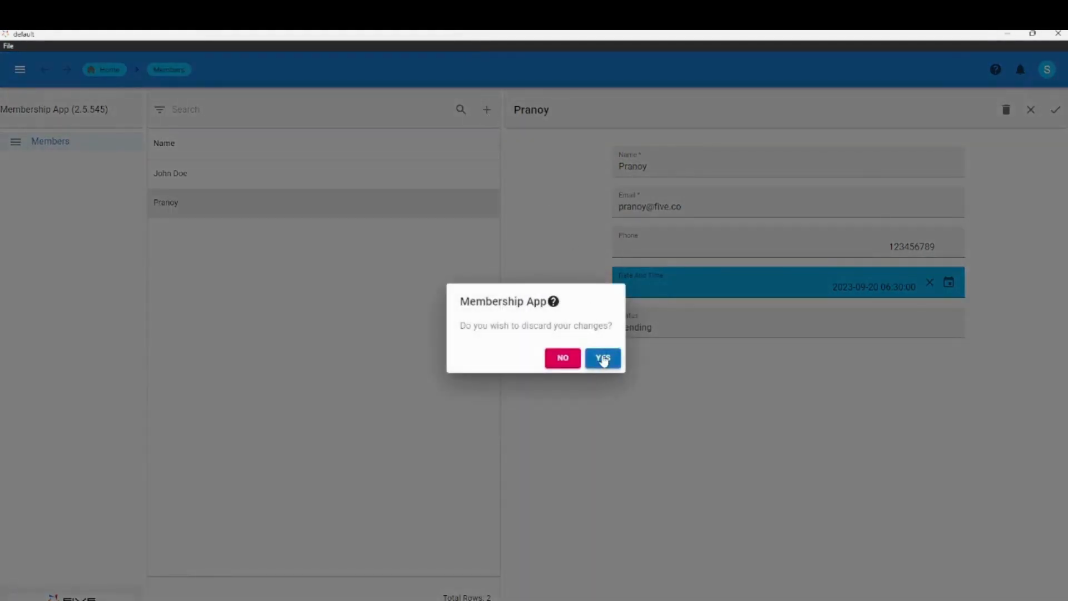
left_click(603, 359)
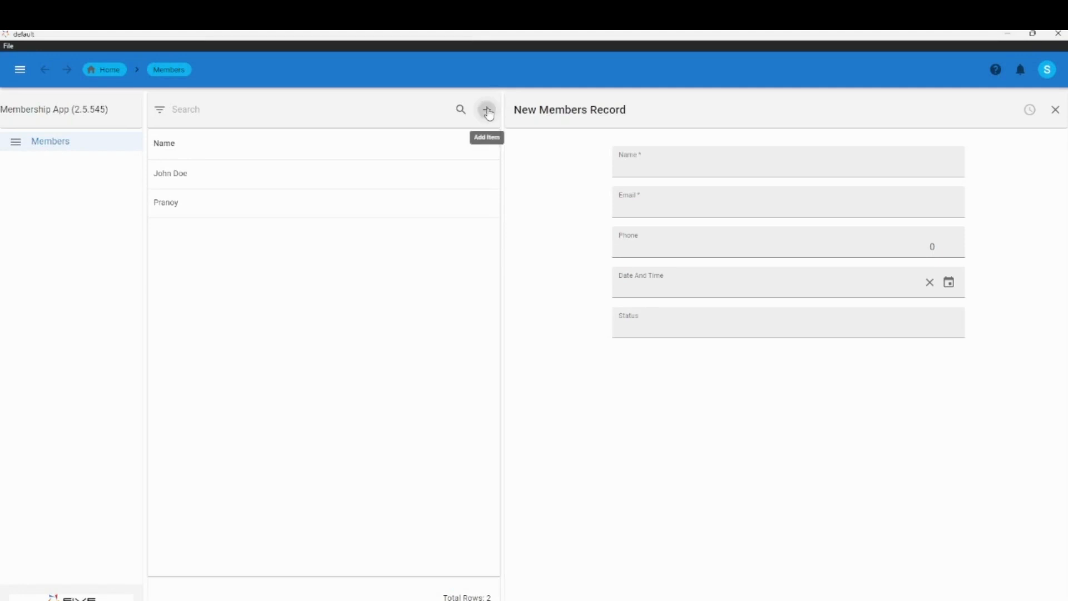
left_click(719, 173)
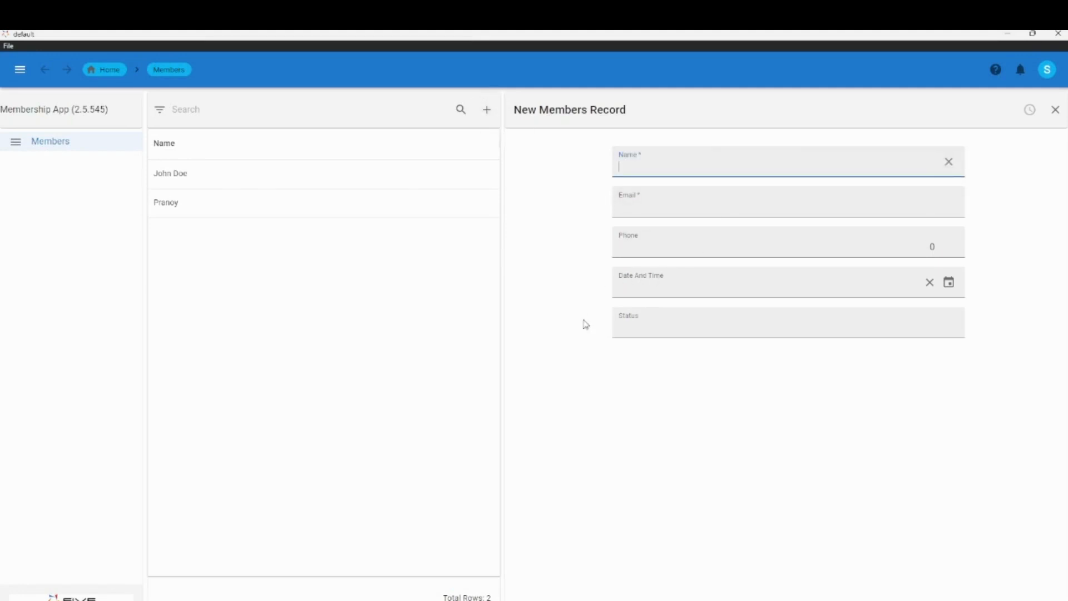
type("Jane Doe")
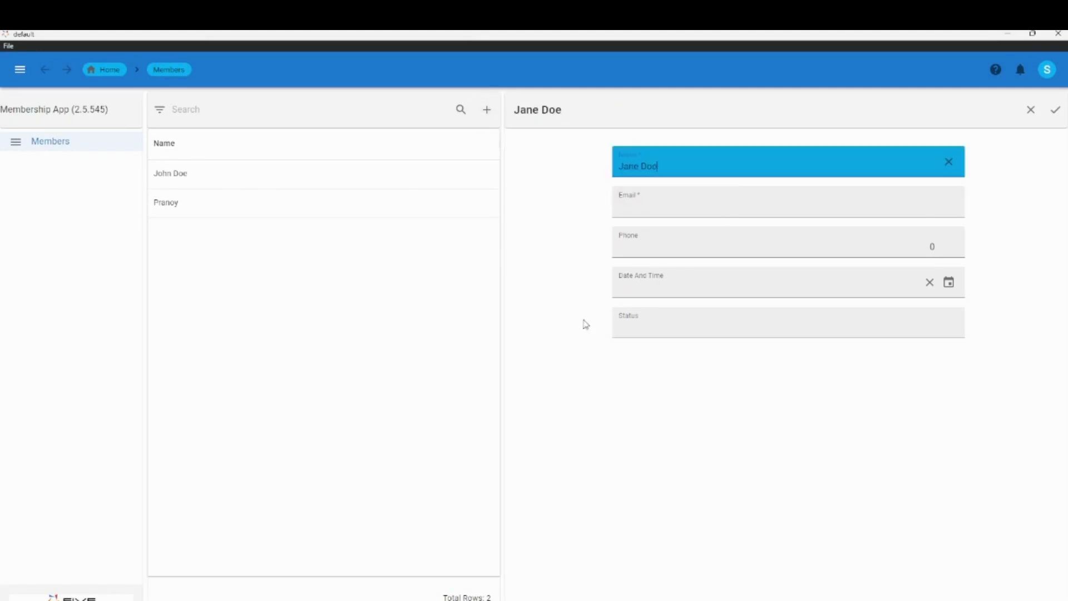
left_click(758, 190)
type("Jane")
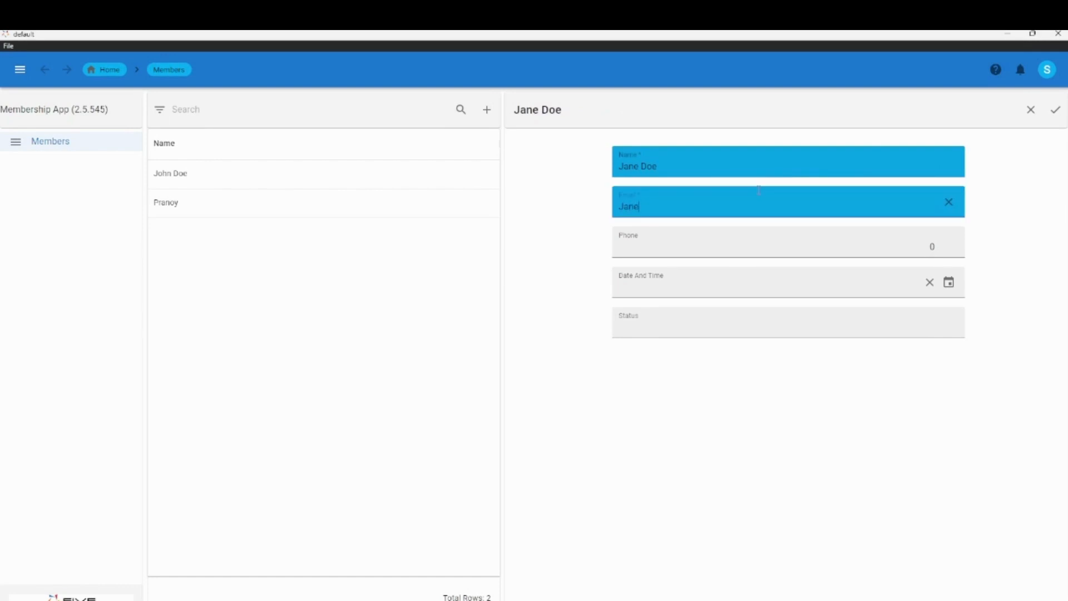
type("@email.com")
left_click(717, 248)
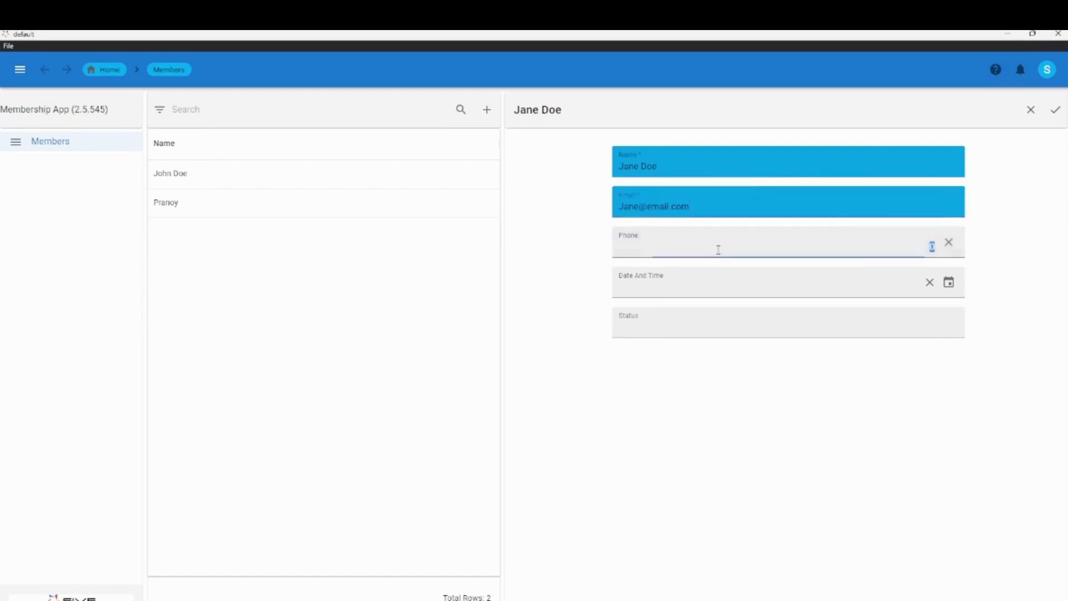
type("123789456")
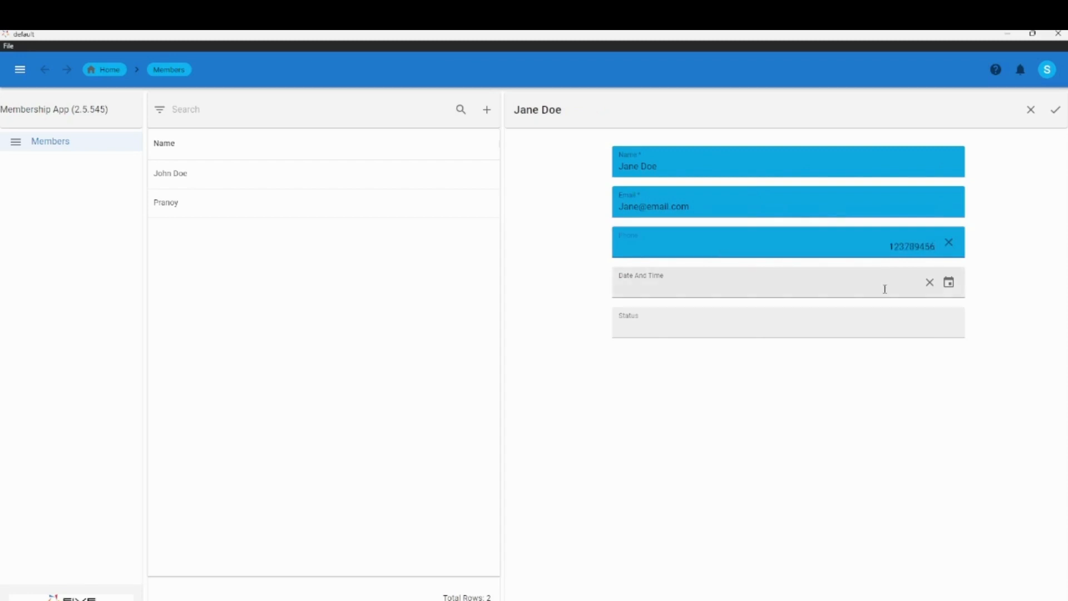
Switch back to the Five development environment and open the Members form's Date And Time field.
left_click(692, 437)
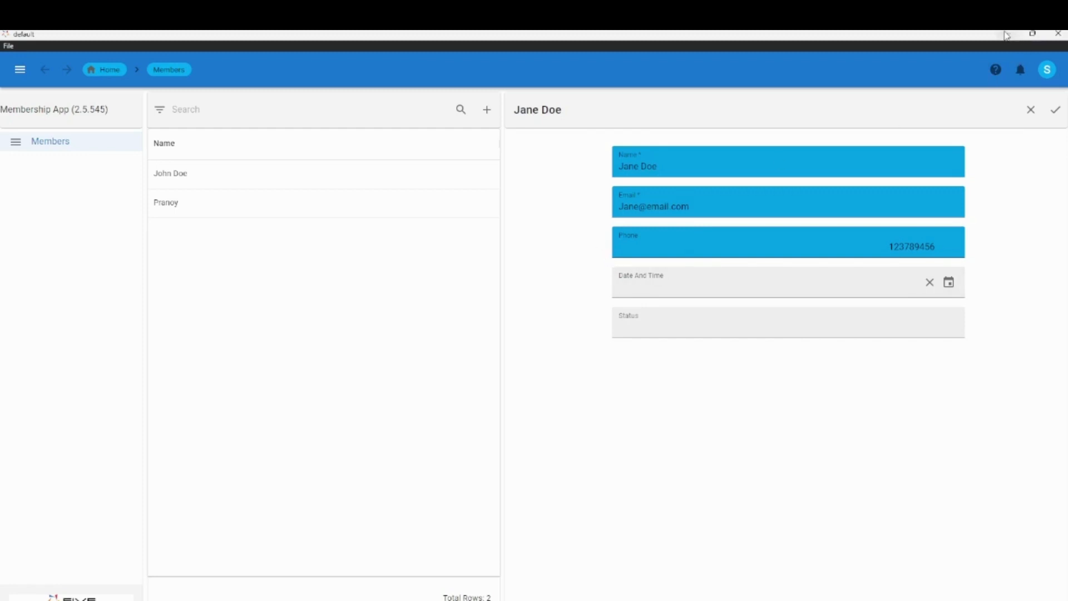
left_click(1005, 34)
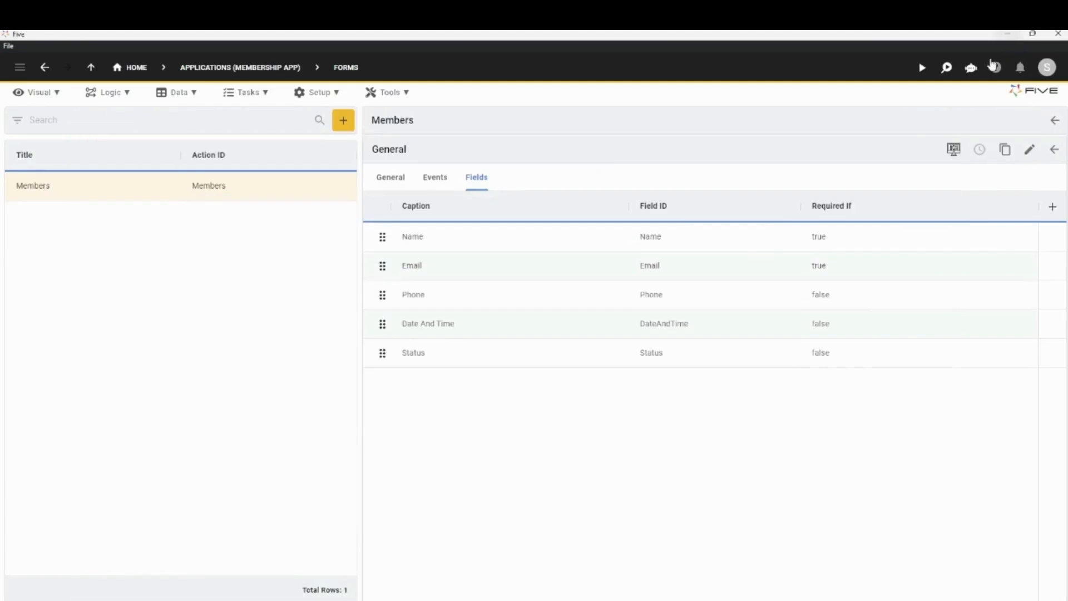
left_click(509, 330)
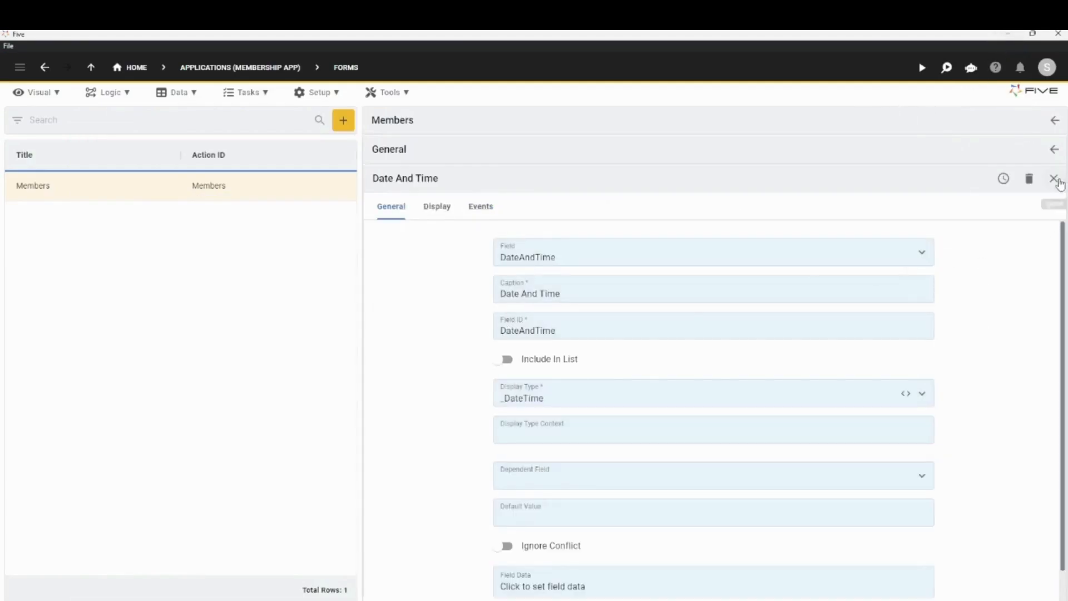
Set the default value of the Members form's Status field to Pending and save the field.
left_click(1055, 179)
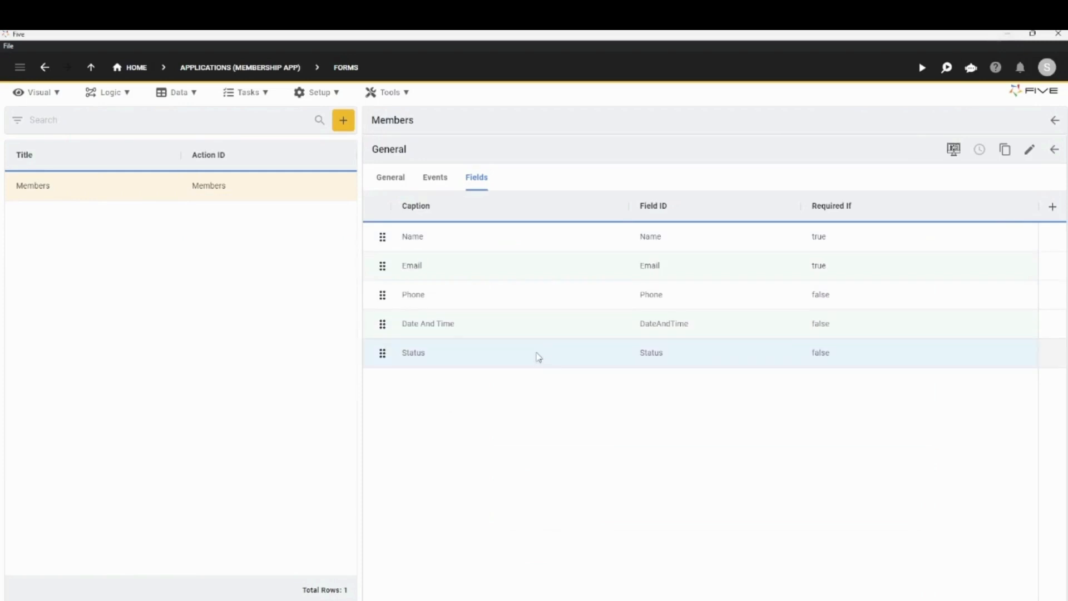
left_click(539, 357)
scroll(565, 411, "down", 1)
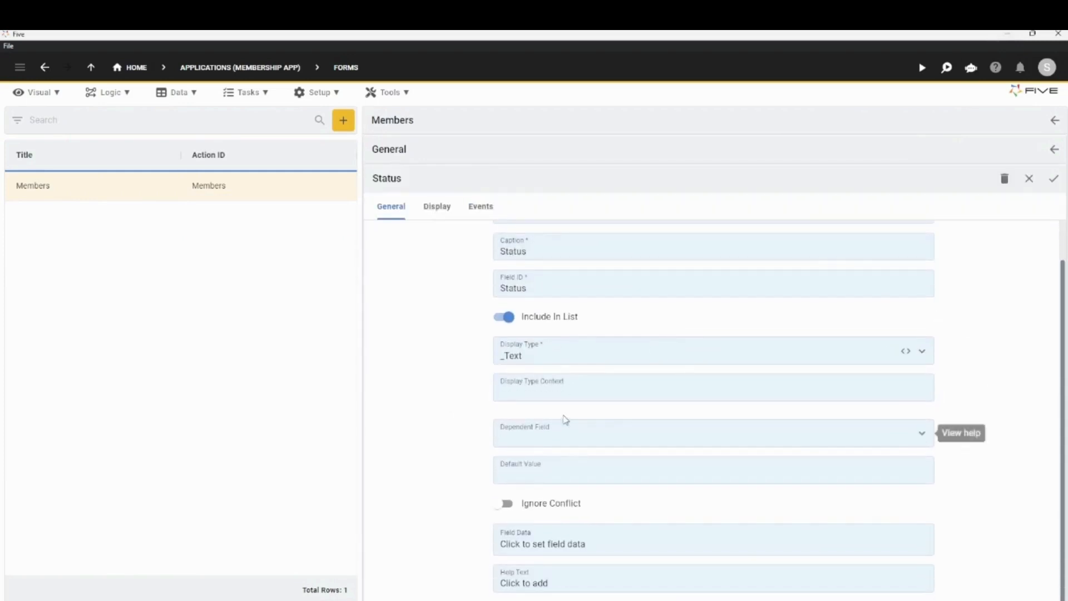
left_click(519, 475)
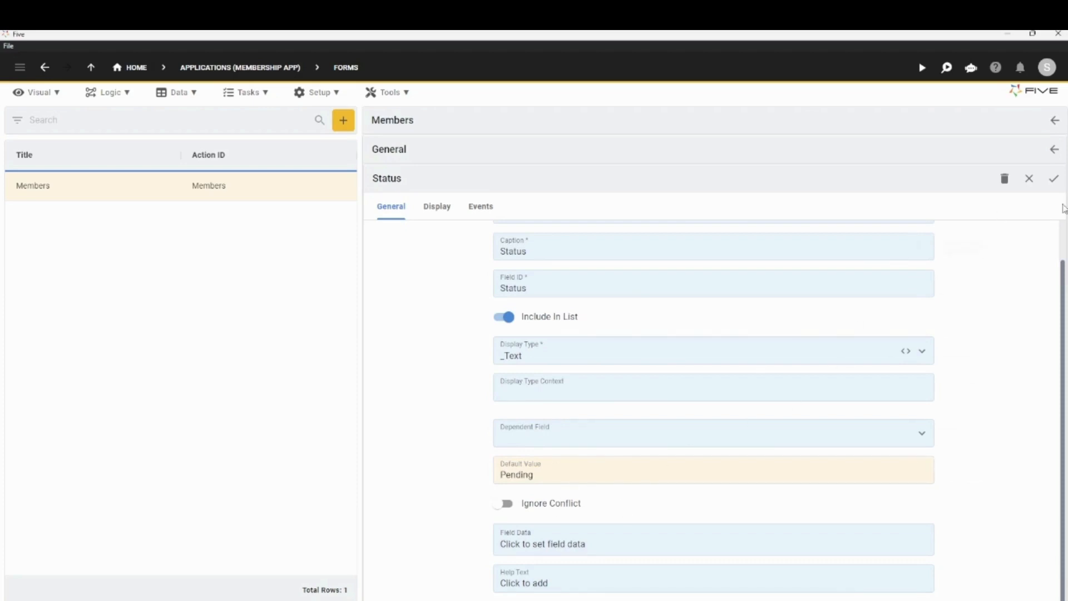
left_click(1057, 179)
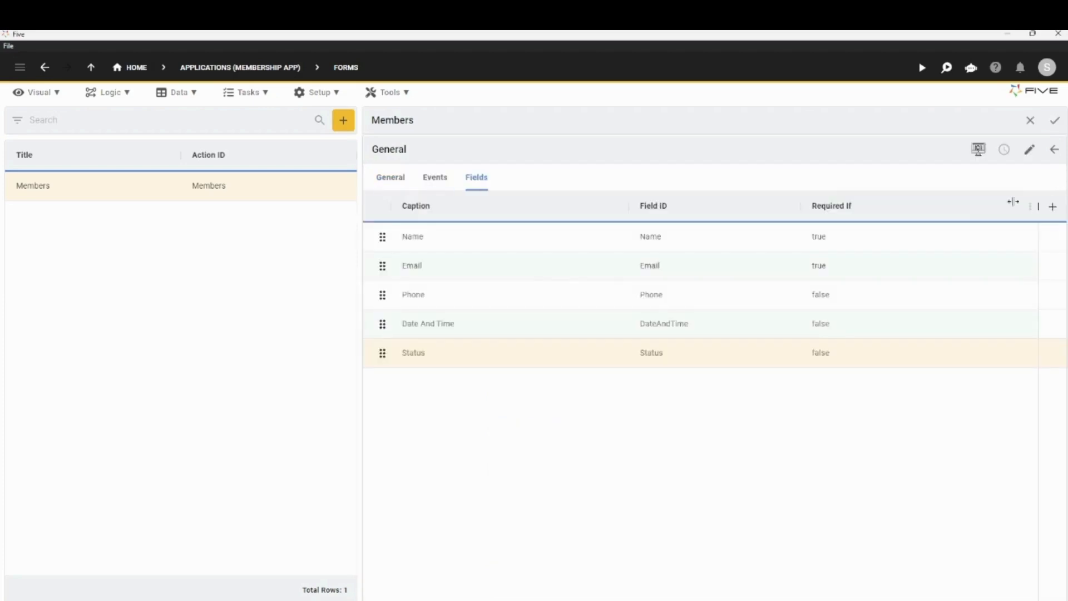
Set the Date And Time field's default value to =five.now() and save the Members form.
left_click(504, 325)
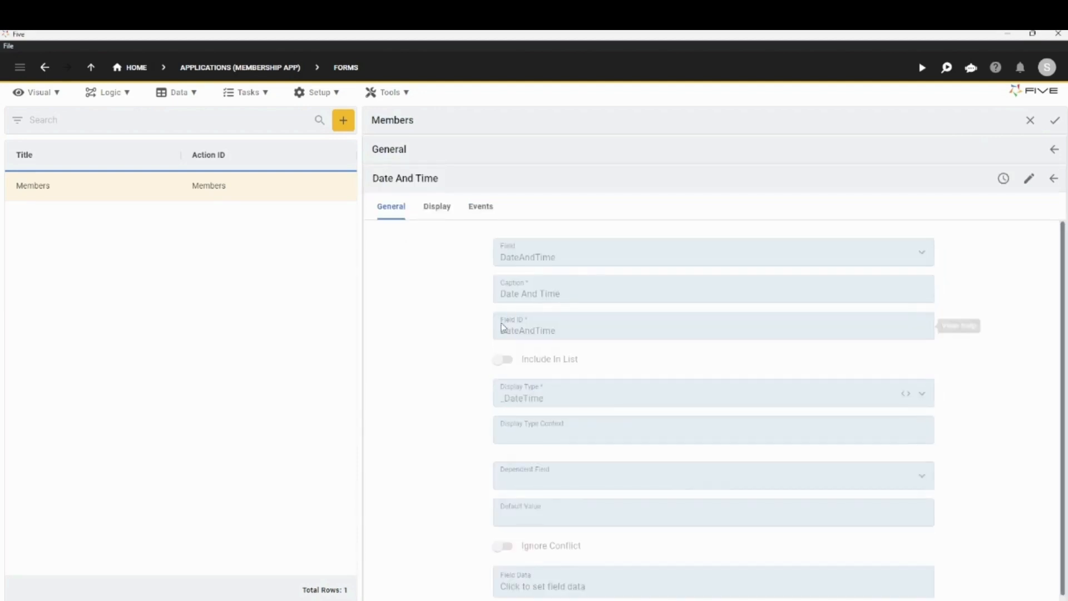
left_click(1030, 180)
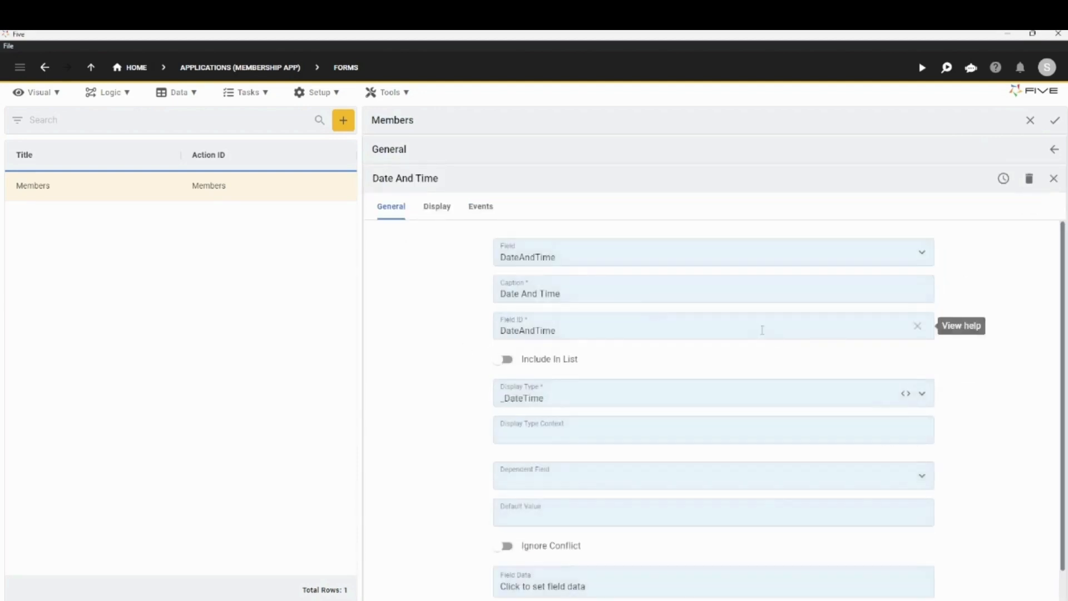
scroll(437, 298, "down", 1)
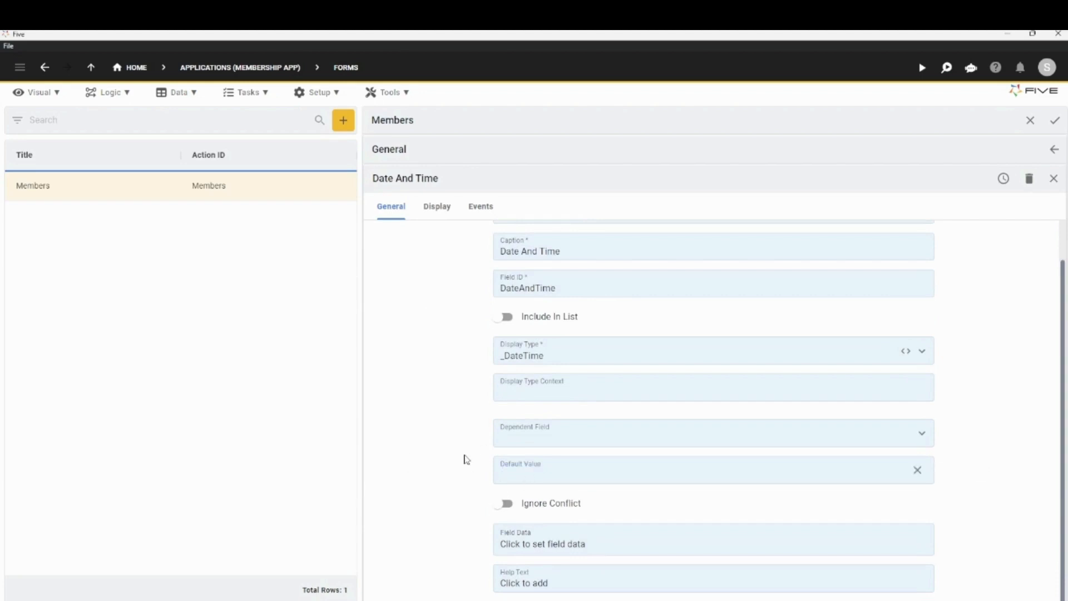
type("=five.now(")
left_click_drag(559, 477, 473, 470)
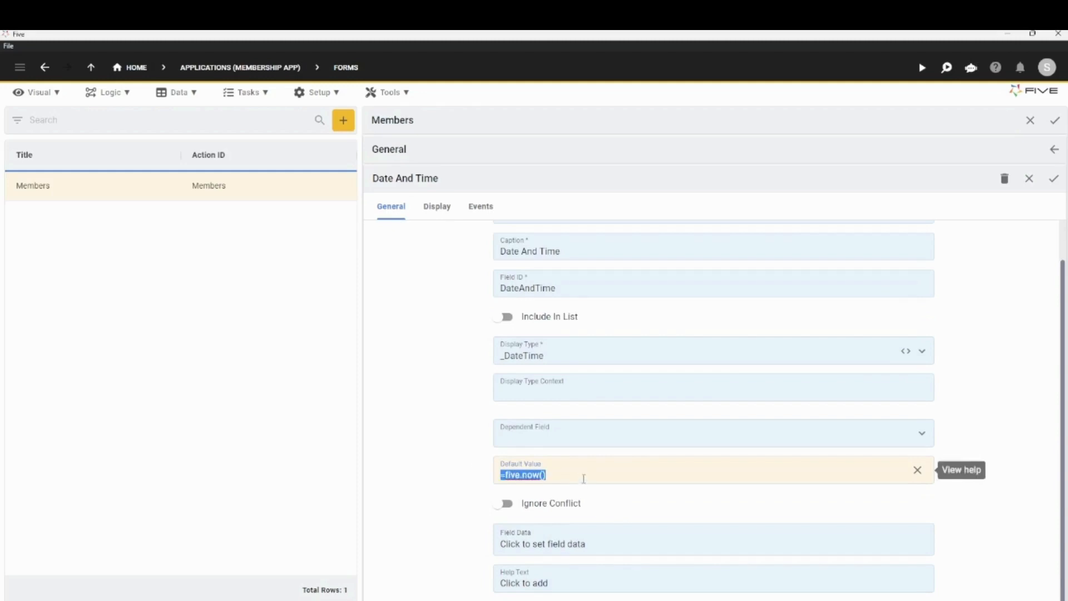
left_click(585, 476)
triple_click(540, 473)
left_click(569, 475)
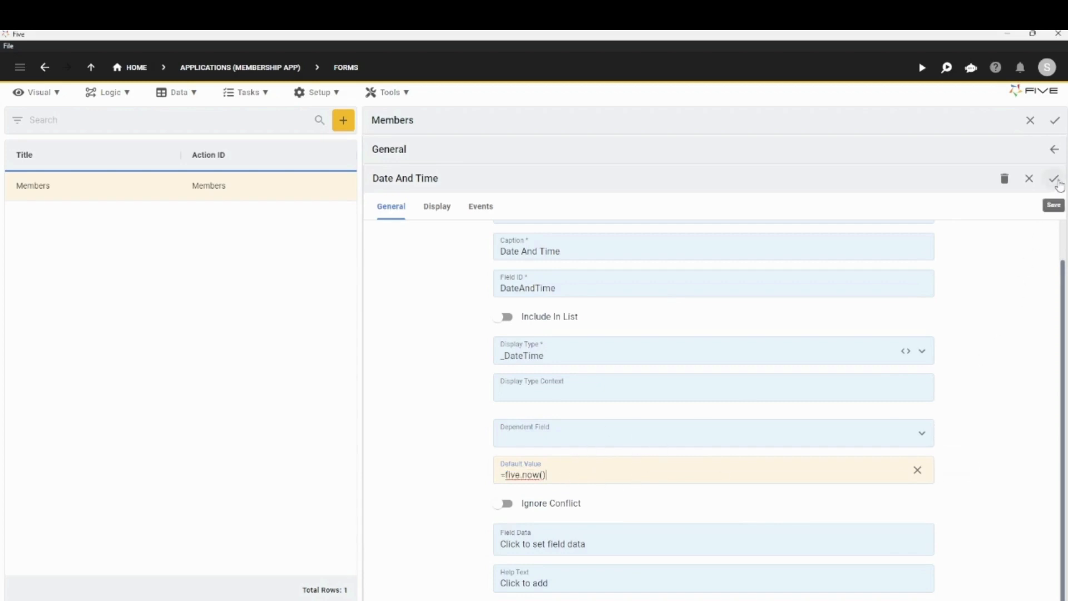
left_click(1054, 178)
left_click(1054, 120)
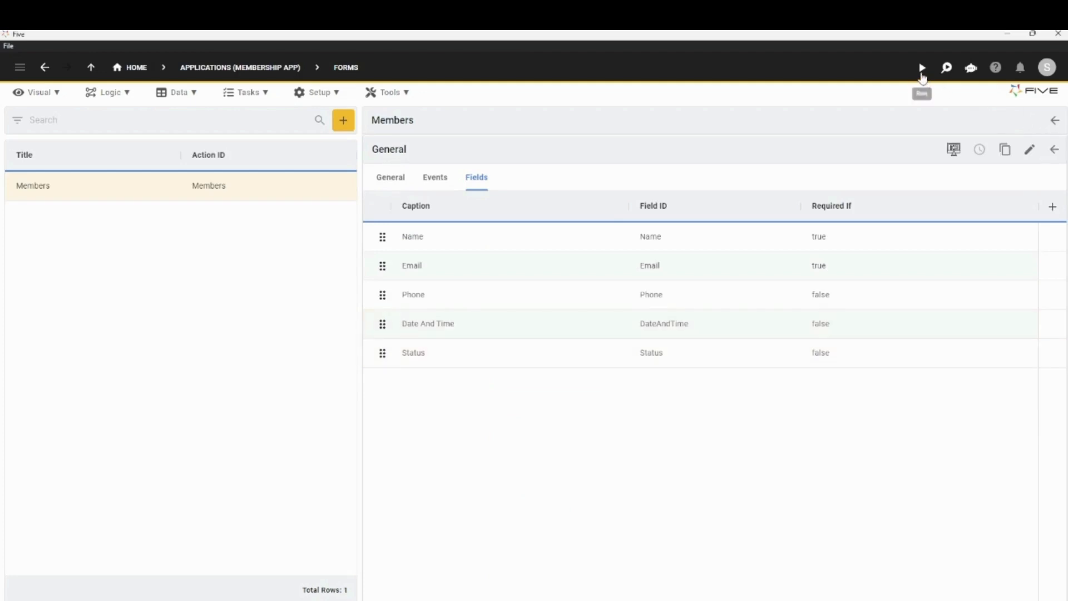
Run the Membership App and start a new member record to check the default values, returning to the Five development environment.
left_click(922, 67)
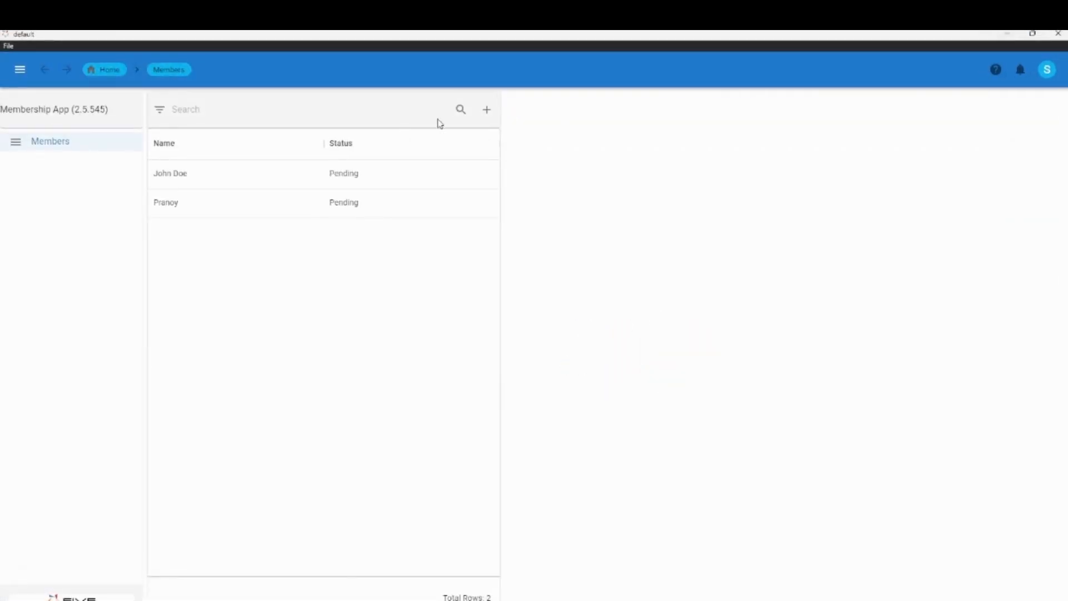
left_click(487, 118)
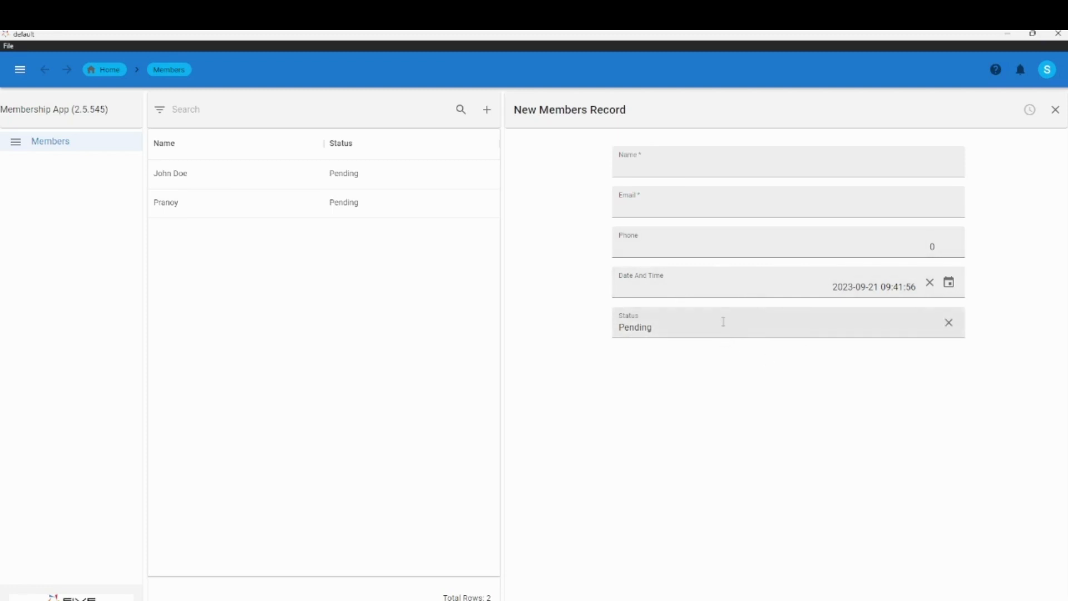
left_click(1006, 34)
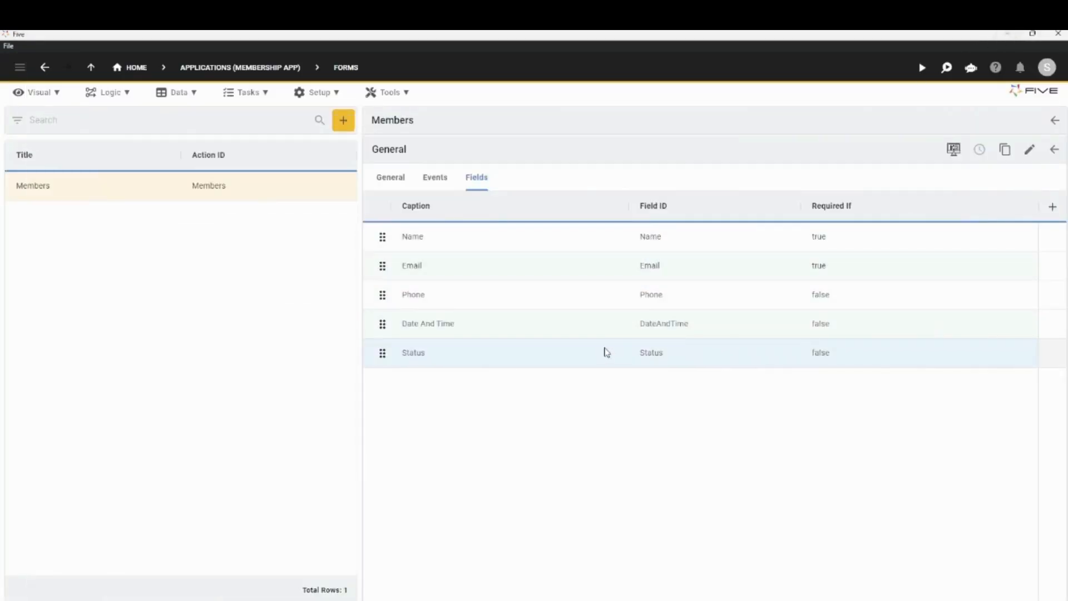
Hide the Status field on the Members form by setting its Show If value to false, and save the field.
left_click(606, 352)
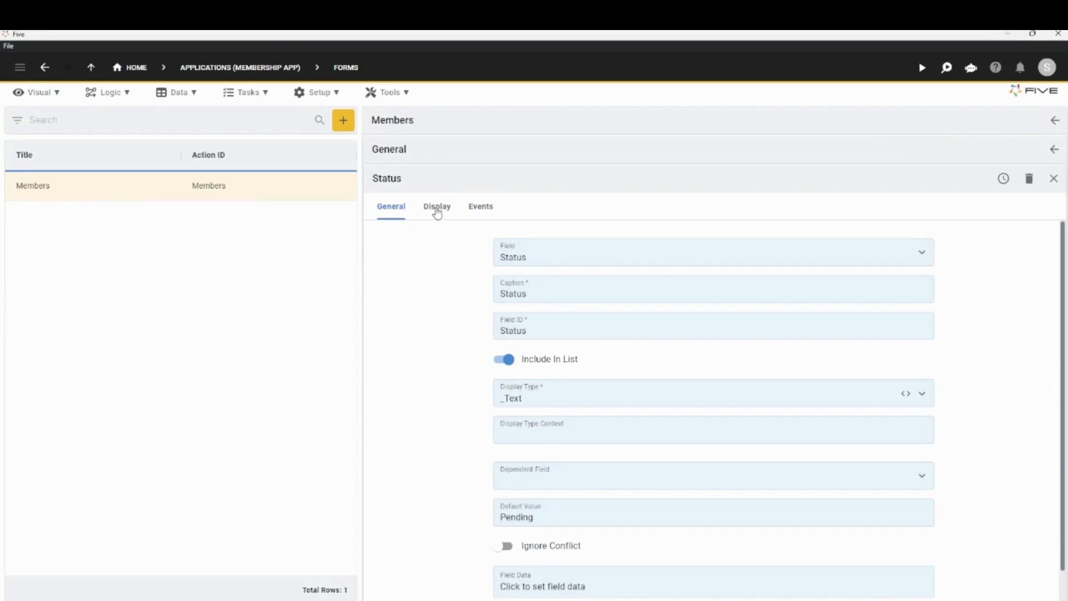
left_click(437, 208)
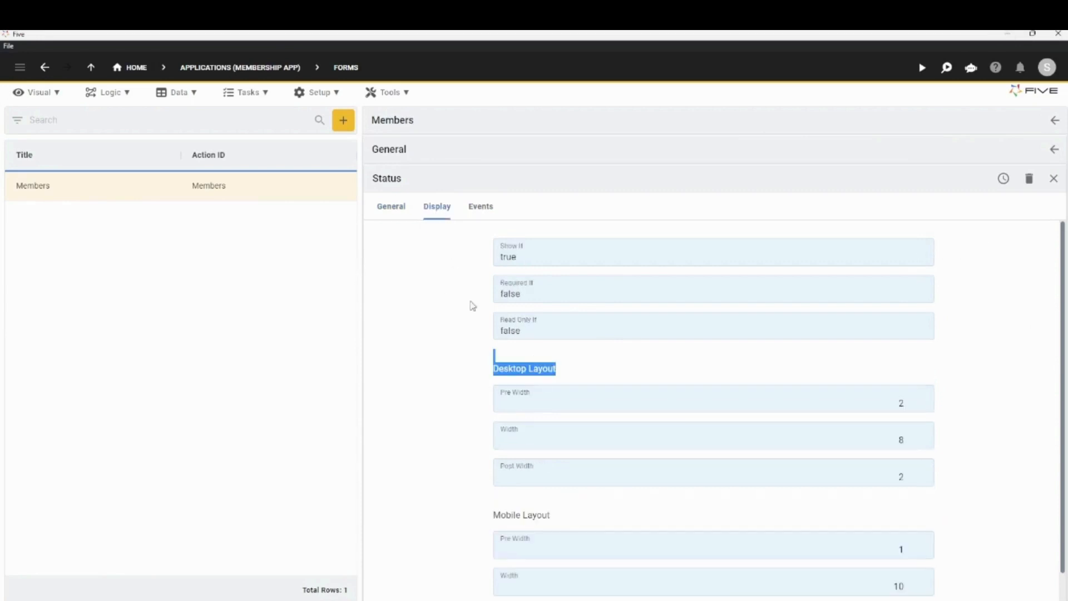
left_click(590, 258)
left_click(549, 257)
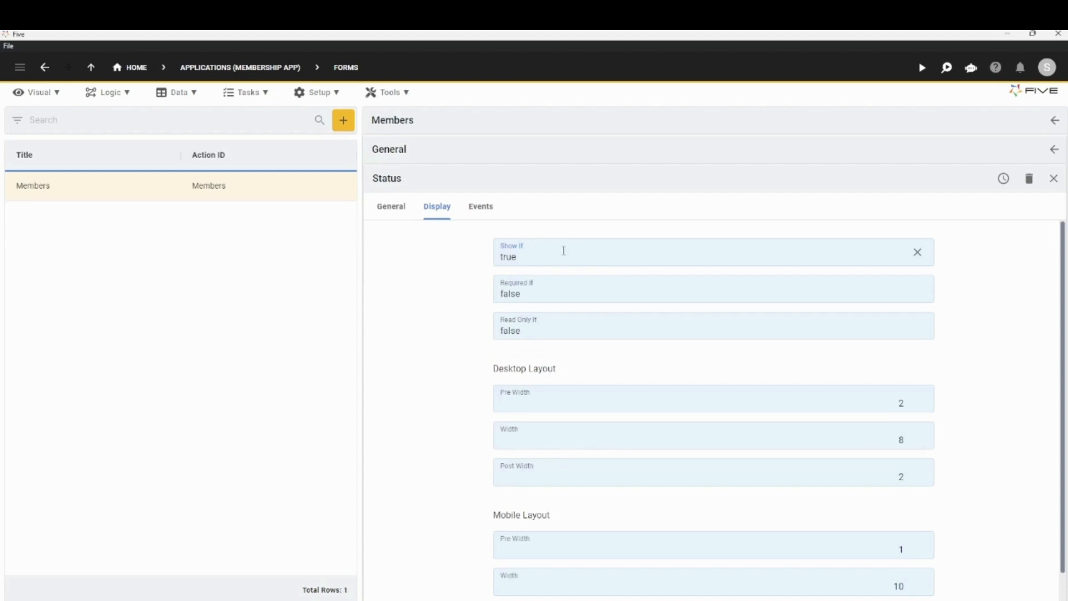
left_click_drag(568, 262, 493, 256)
key("BackSpace")
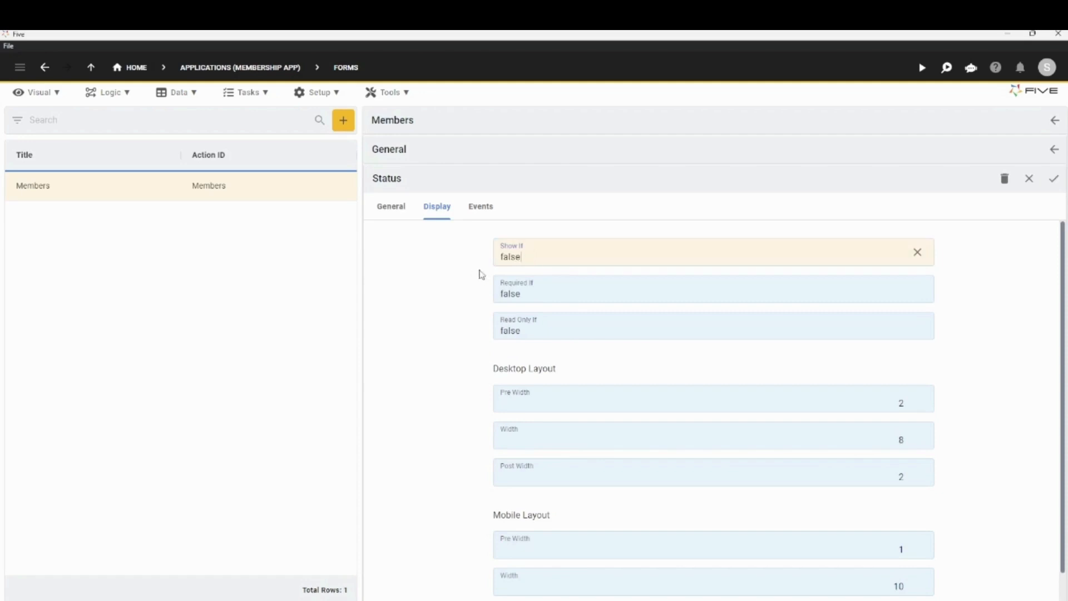
left_click_drag(479, 271, 487, 277)
left_click(557, 268)
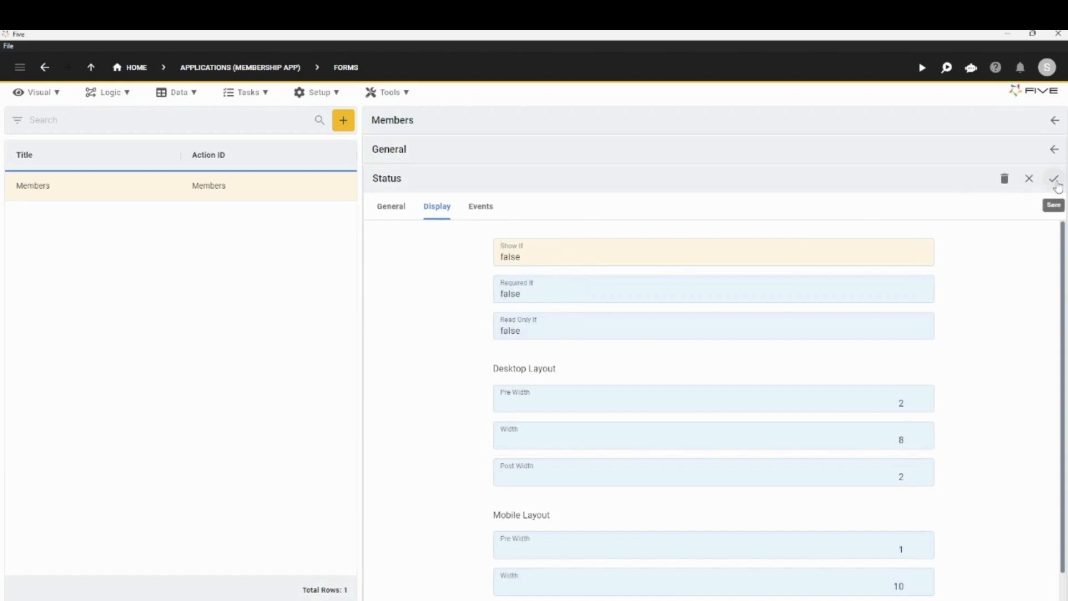
left_click(1055, 181)
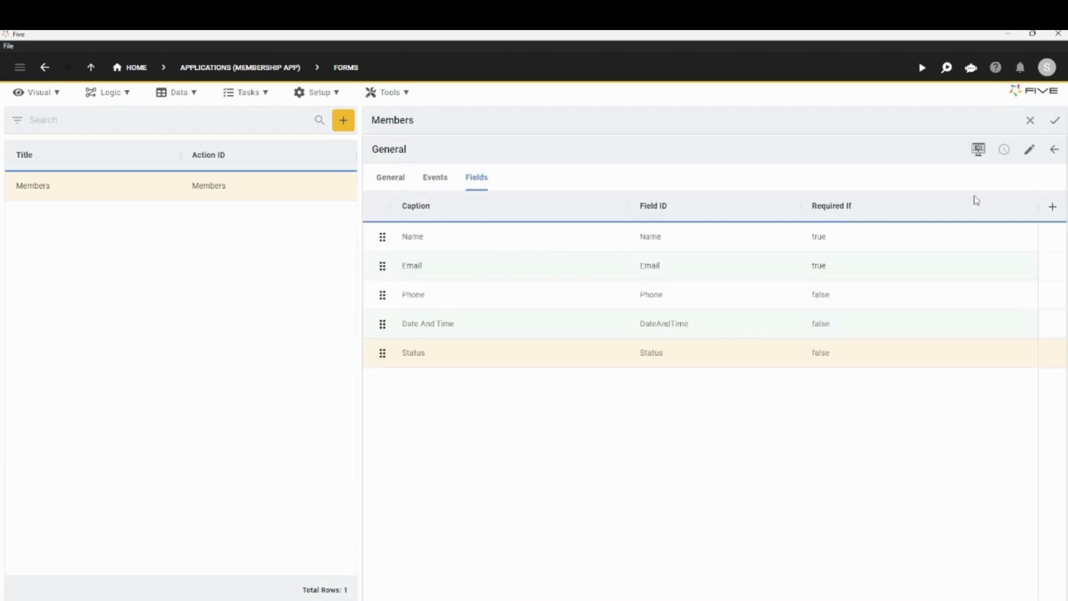
Set the Date And Time field's Show If value to false and save the Members form.
left_click(591, 321)
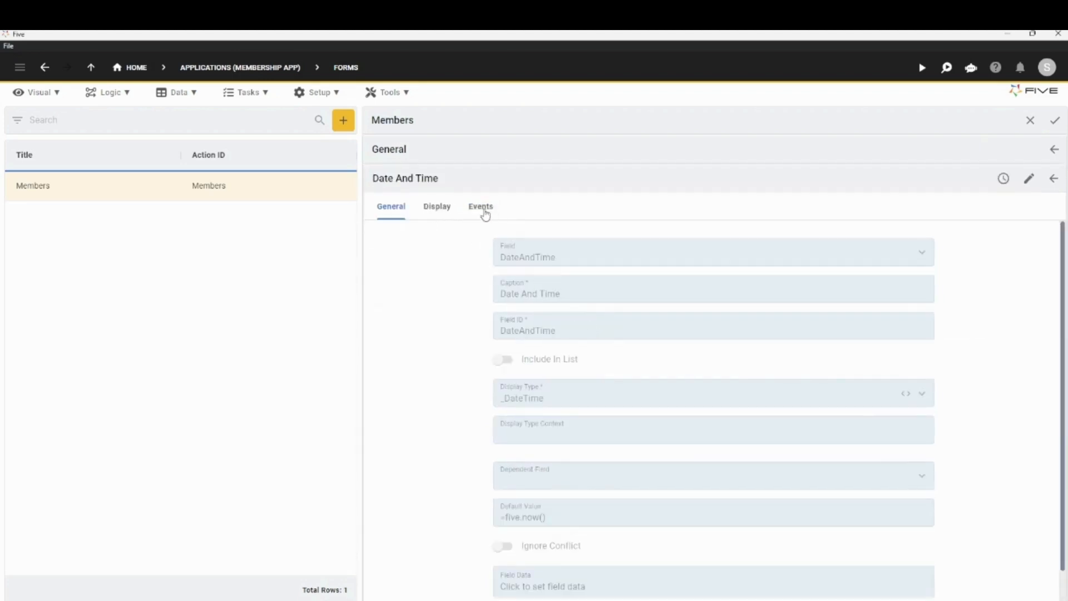
left_click(450, 220)
left_click(551, 256)
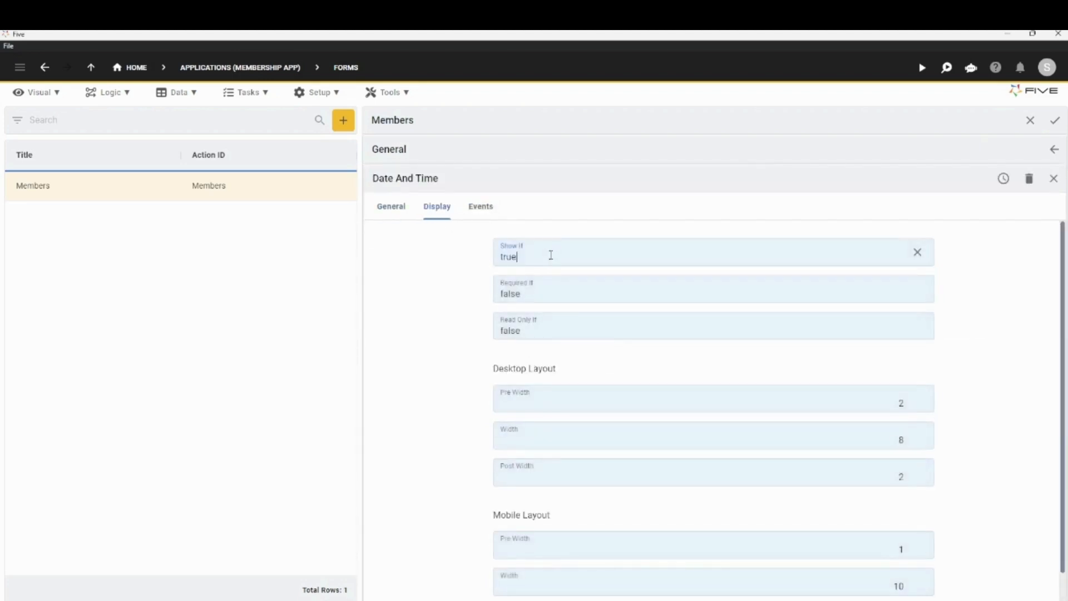
double_click(531, 261)
type("false")
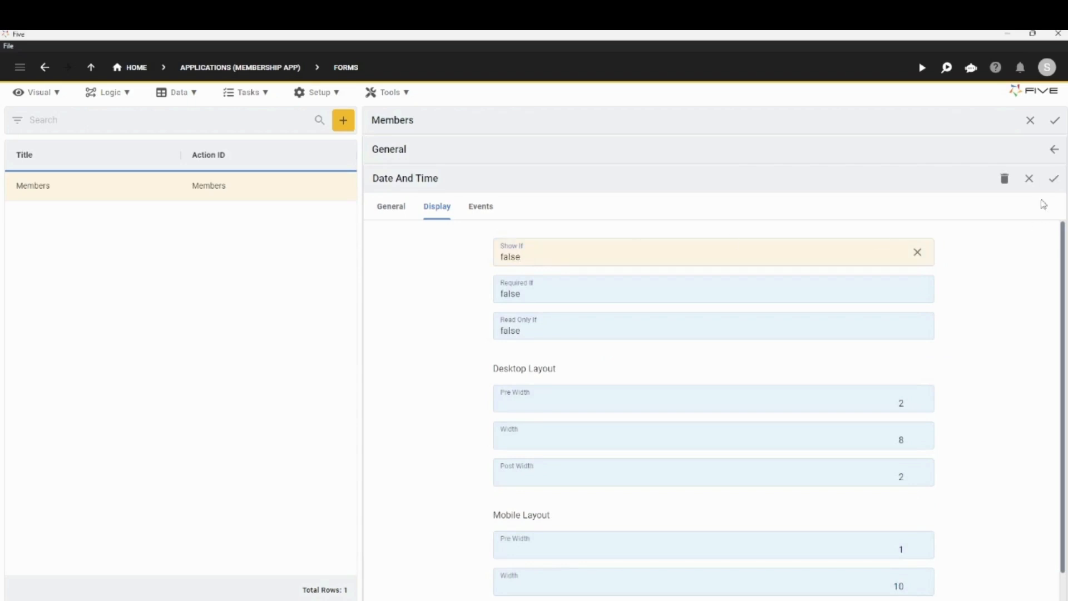
left_click(1053, 178)
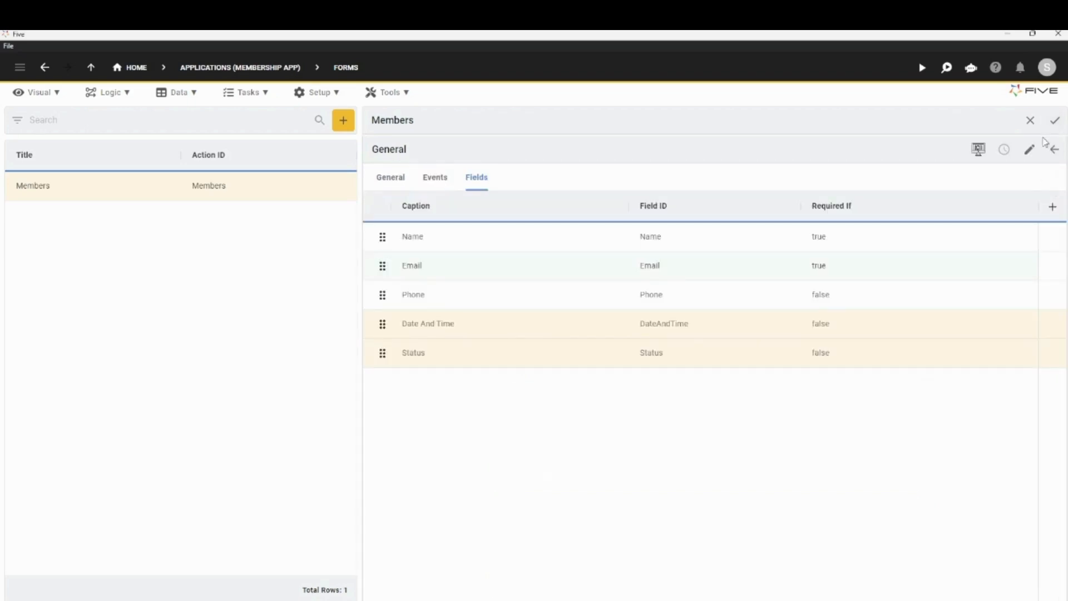
left_click(1055, 120)
Run the Membership App and open the second member's record for editing to check its visible fields, returning to Five.
left_click(919, 73)
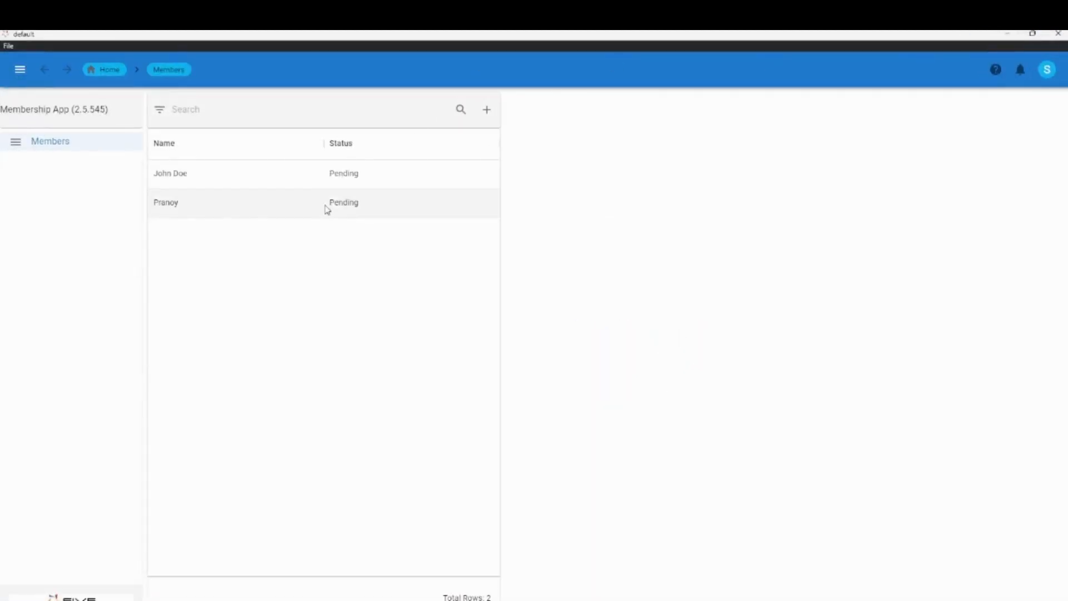
left_click(328, 207)
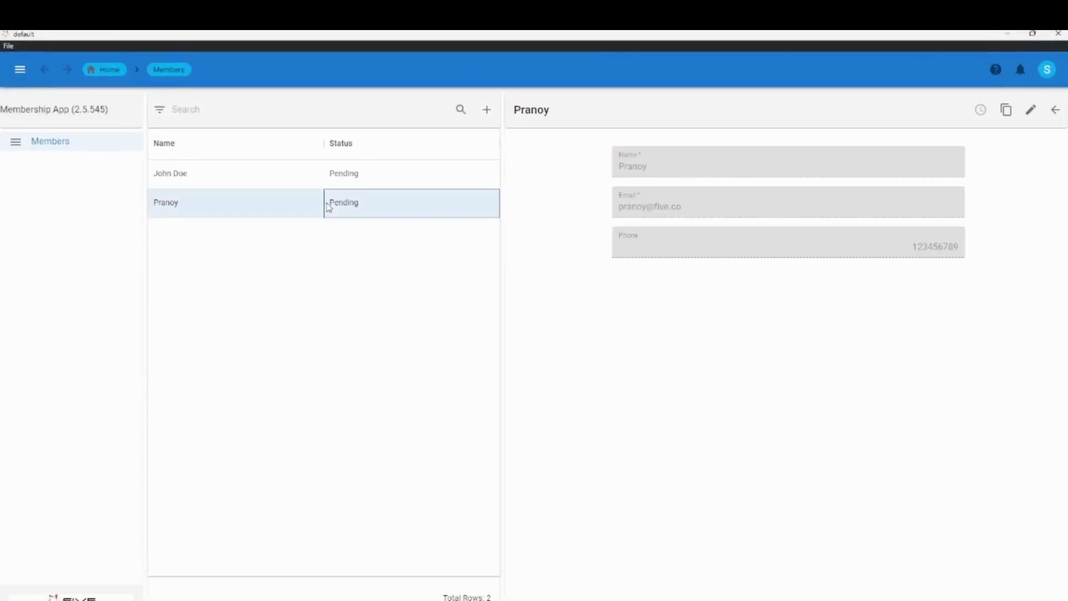
left_click(1026, 113)
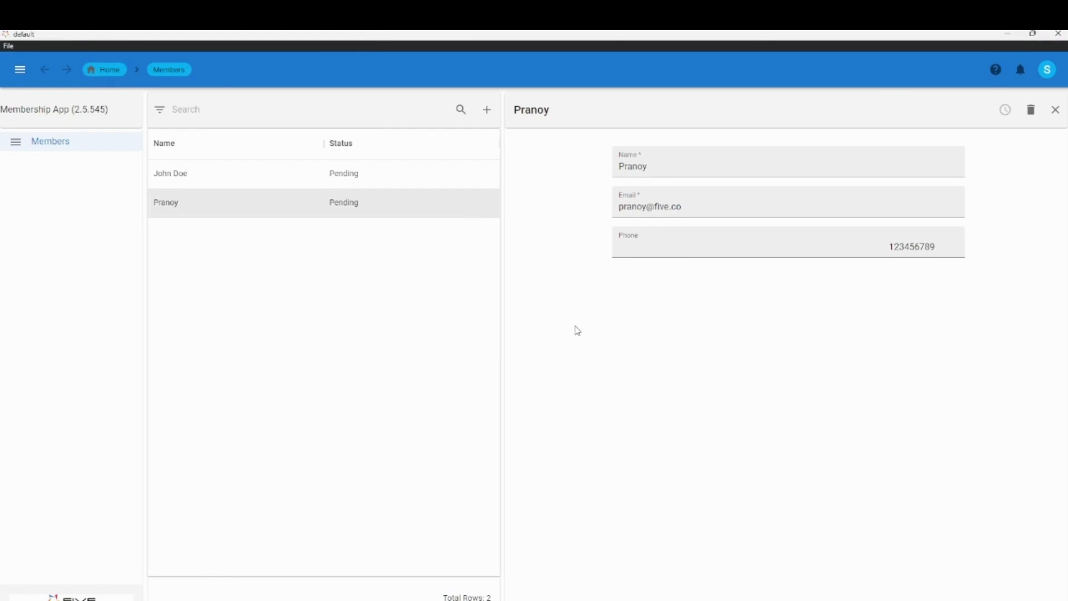
left_click(1008, 37)
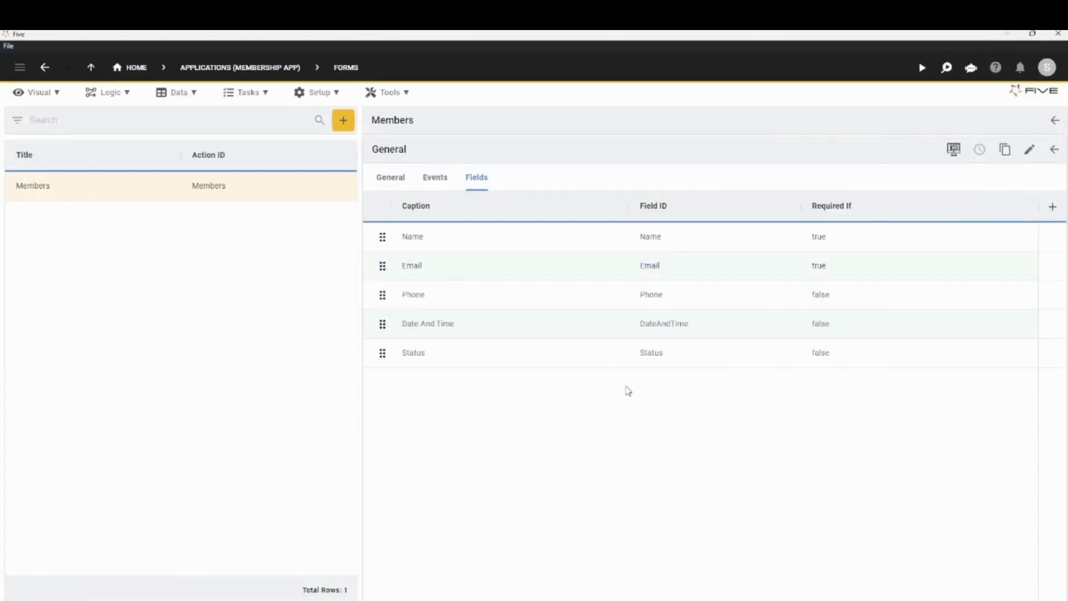
Create a new theme record for the Membership App named Blue Theme.
left_click(319, 94)
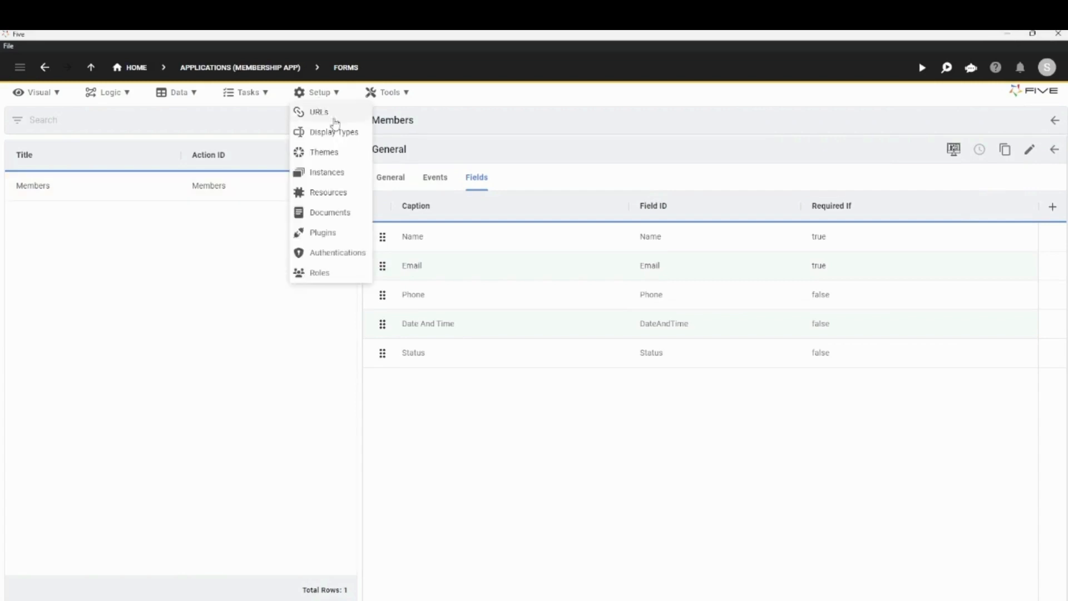
left_click(334, 157)
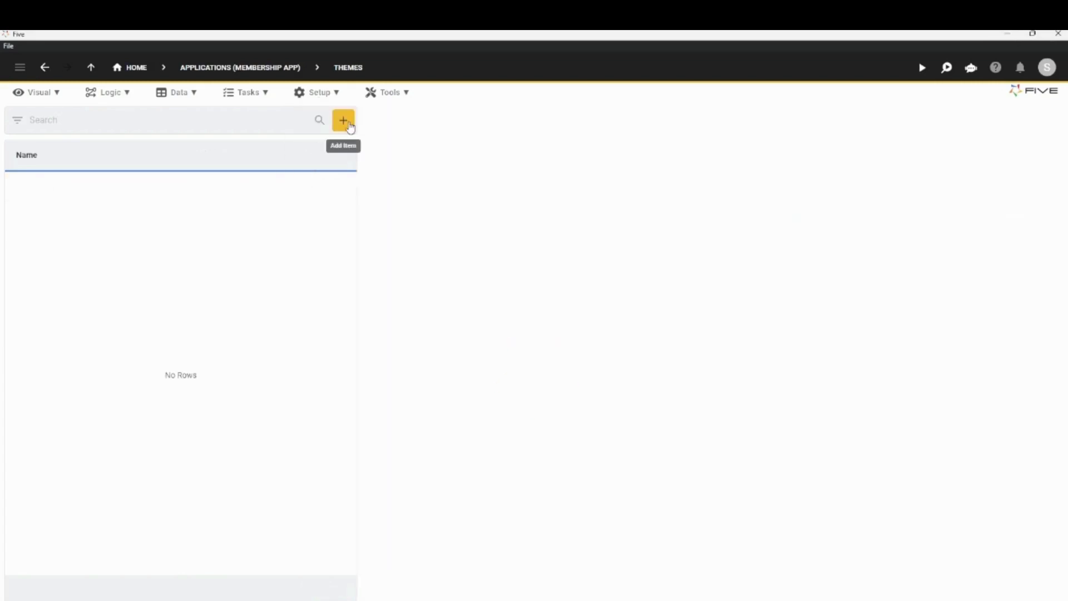
left_click(348, 126)
left_click(536, 173)
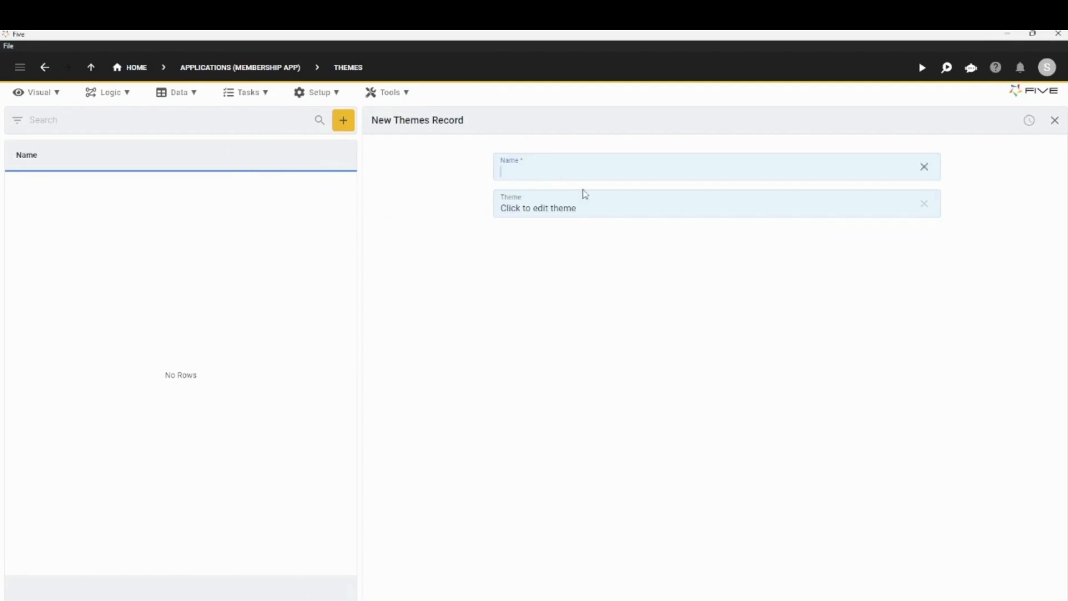
type("Bl")
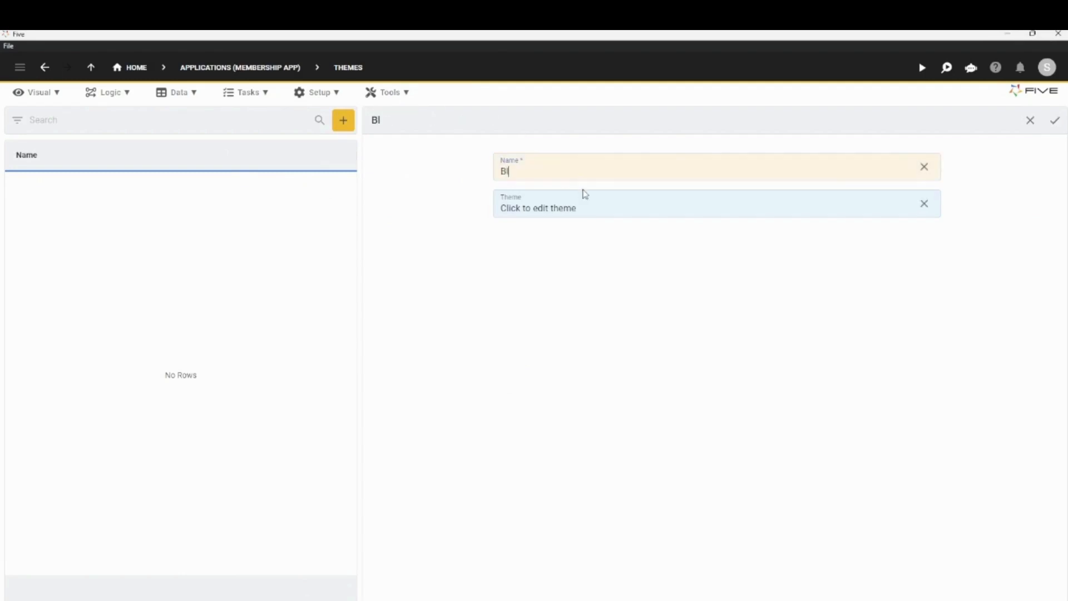
type("ue Theme")
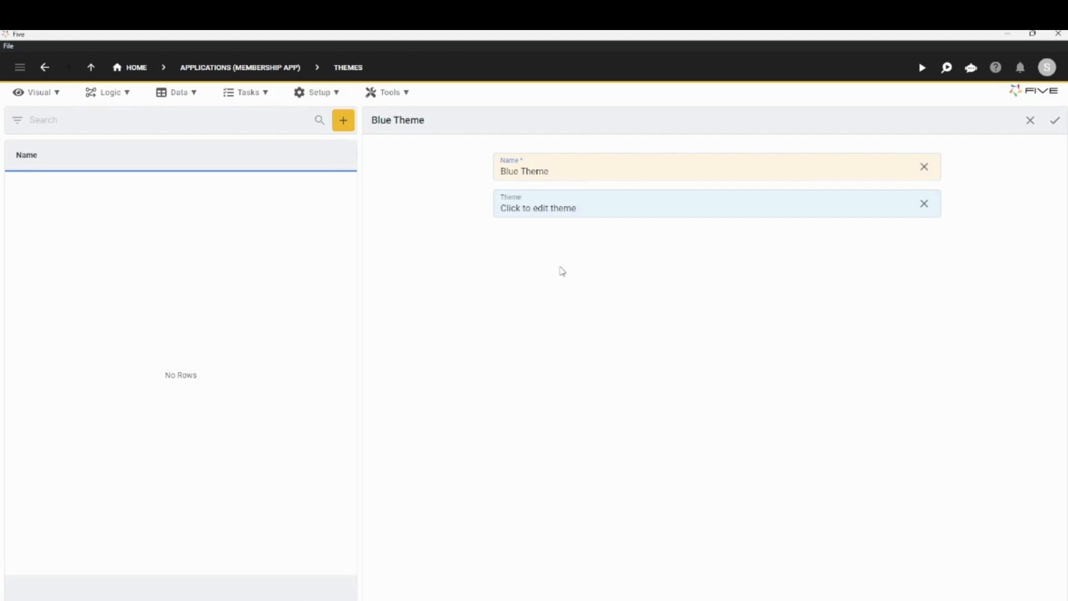
Open the Blue Theme record's theme editor and set the Appbar background to a dark slate blue.
left_click(580, 215)
left_click(554, 212)
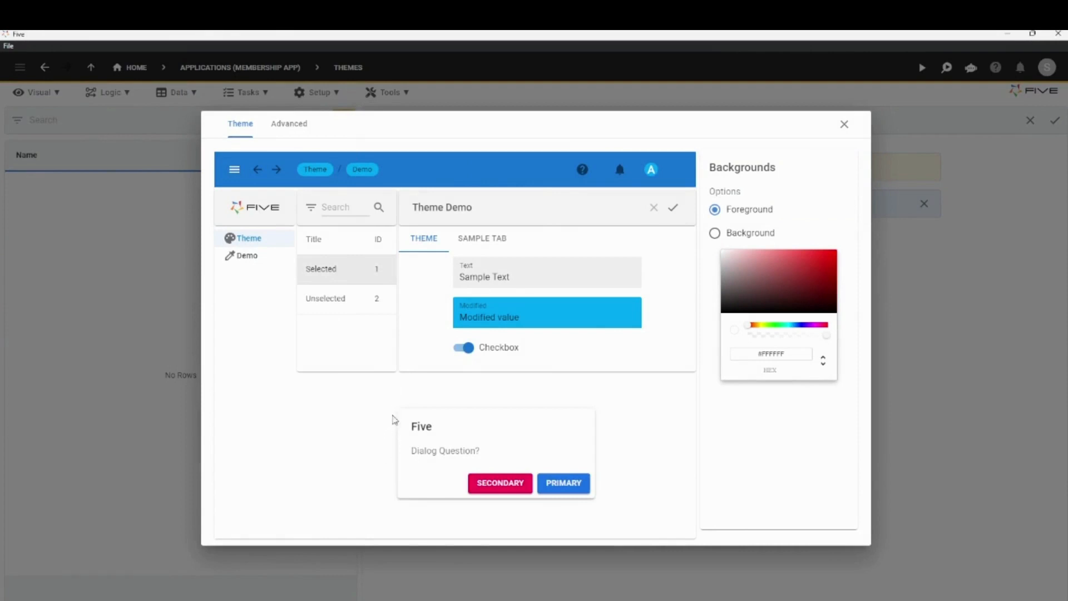
left_click(520, 169)
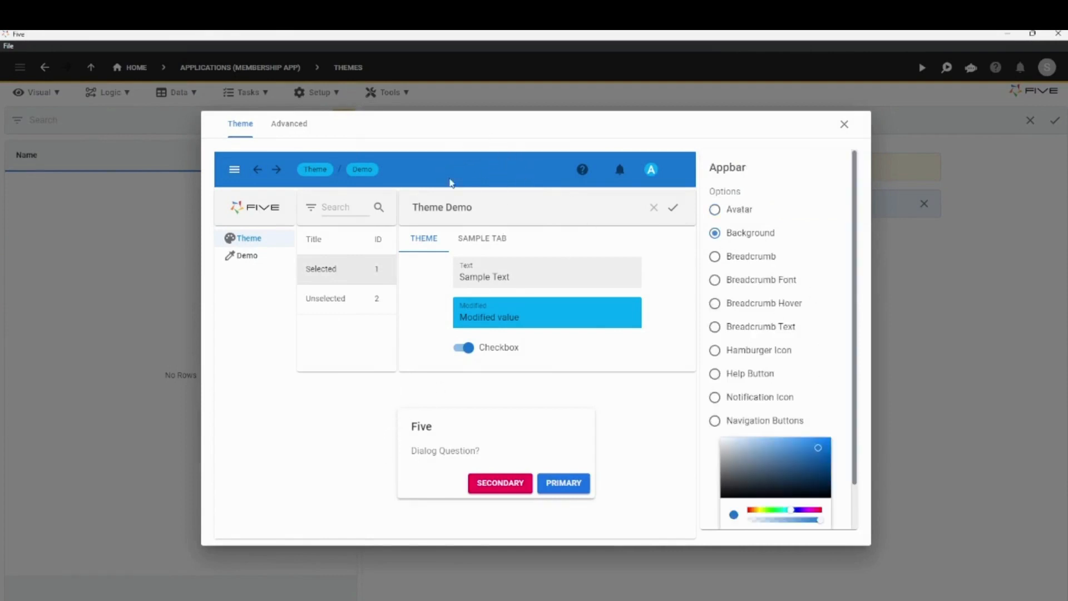
left_click(769, 491)
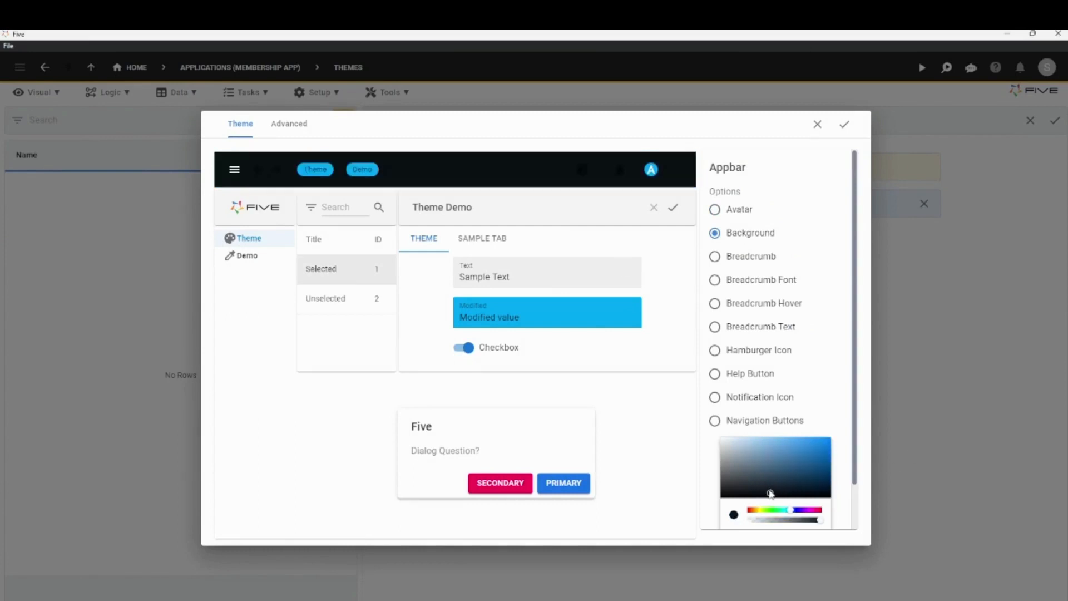
left_click(764, 478)
left_click(795, 471)
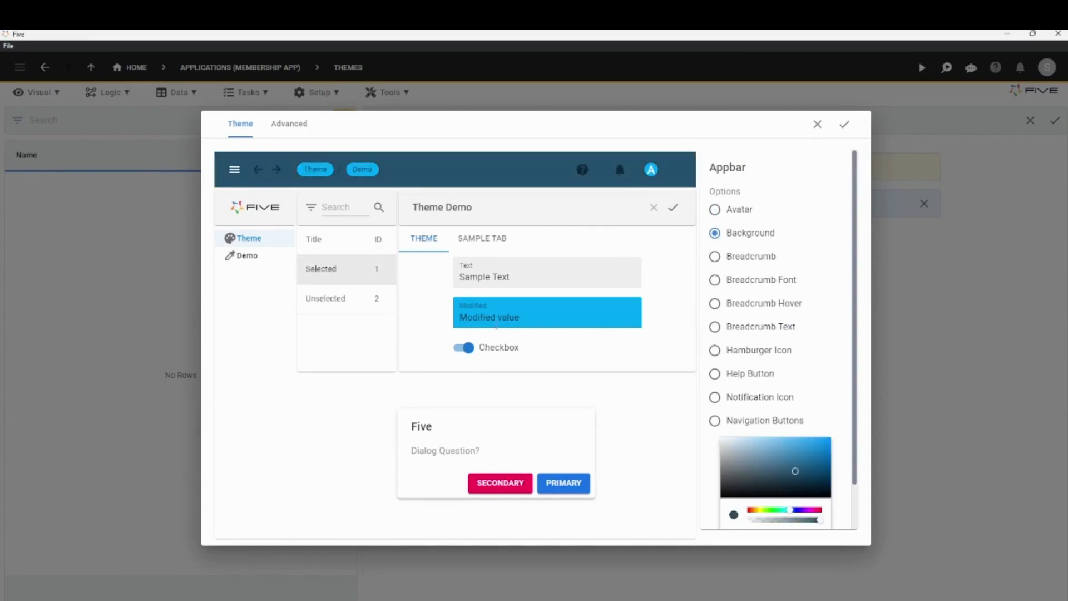
Try the outlined and standard variants for the theme's fields and set the variant back to filled.
left_click(511, 352)
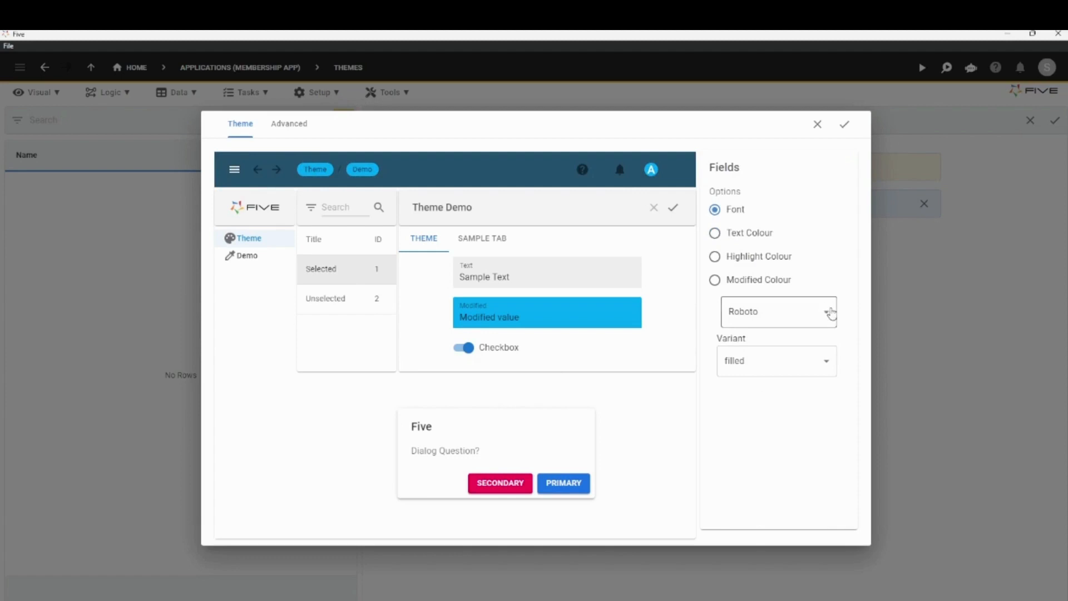
left_click(827, 312)
left_click(553, 362)
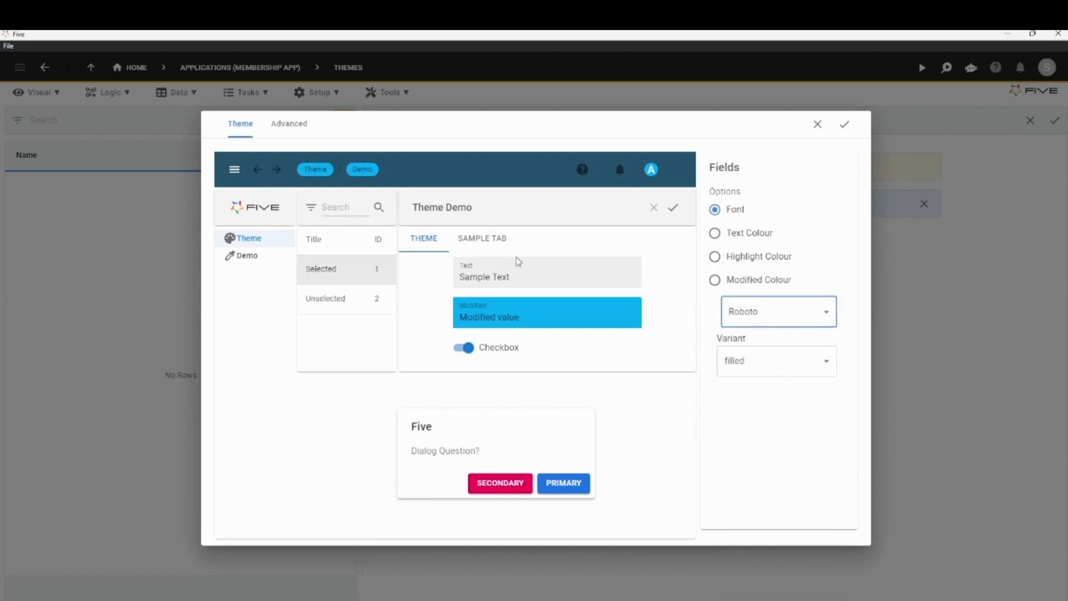
left_click(552, 273)
left_click(772, 373)
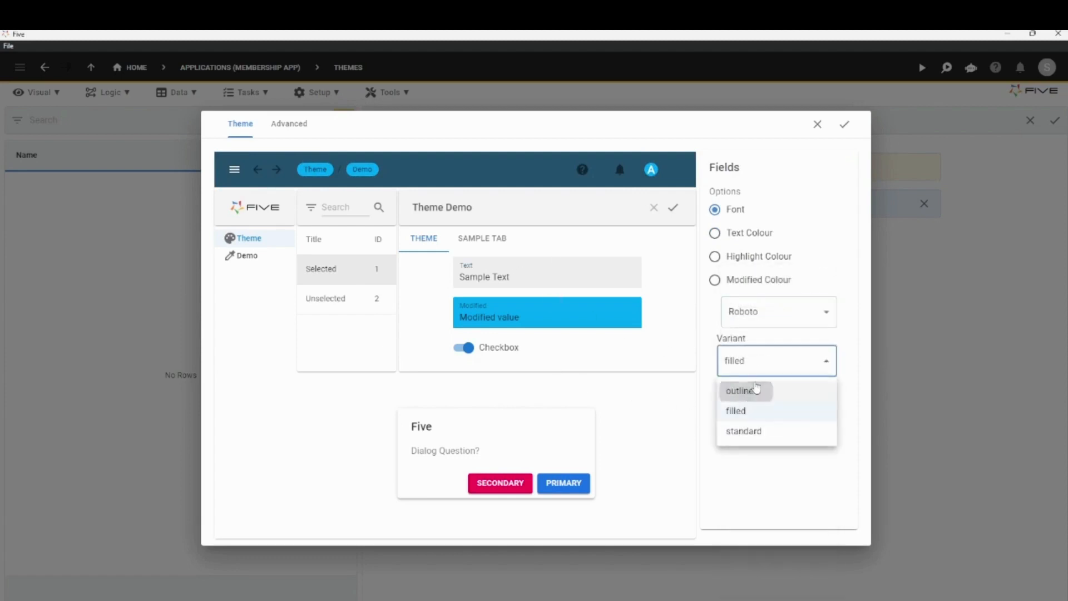
left_click(753, 389)
left_click(757, 374)
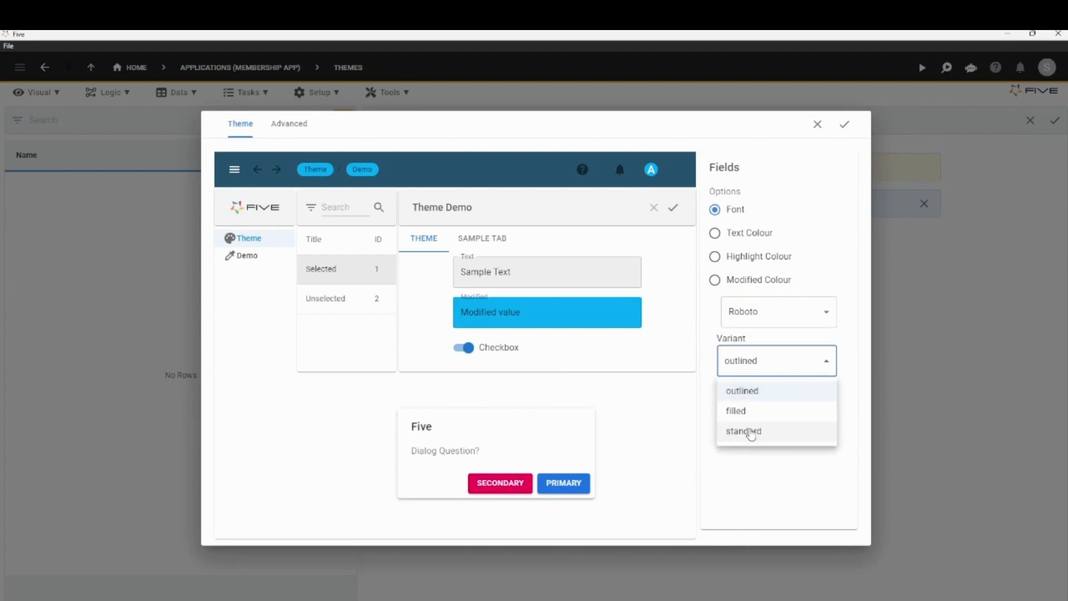
left_click(751, 433)
left_click(762, 376)
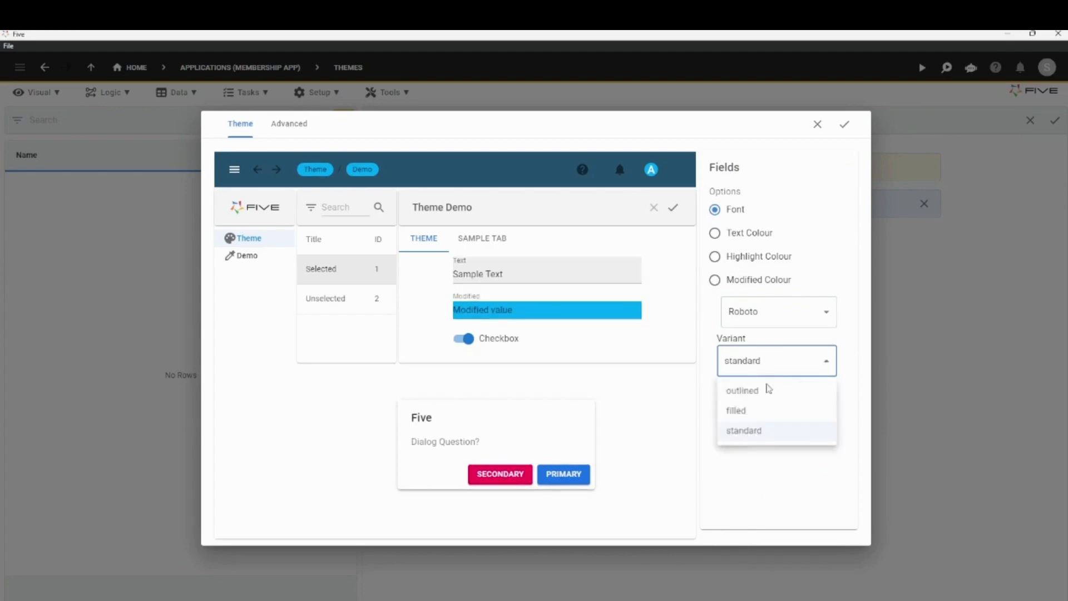
left_click(761, 410)
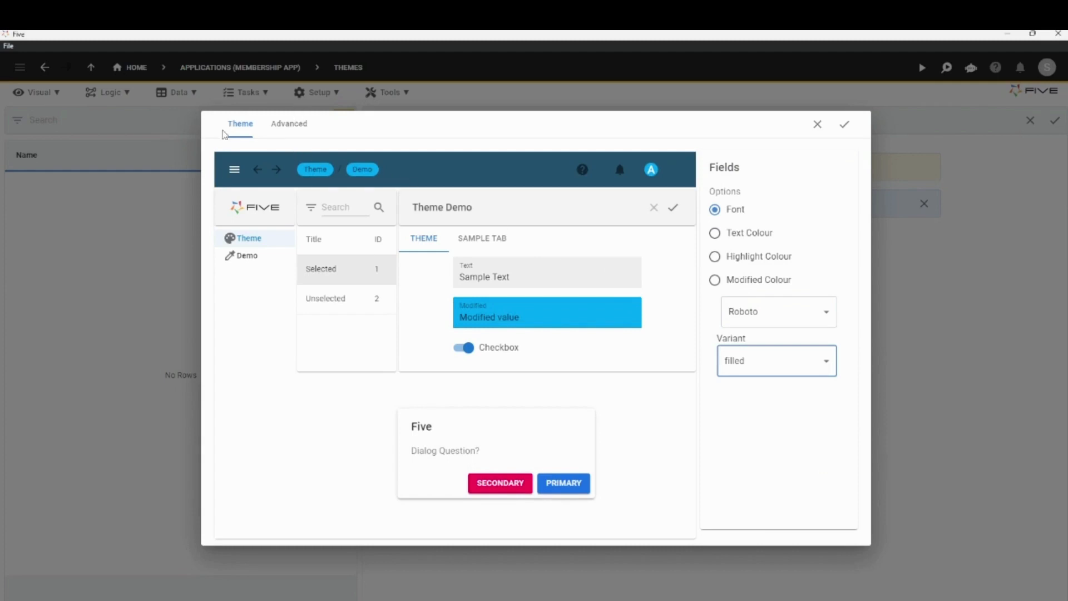
Replace the entire raw theme JSON in the advanced settings with the prepared theme JSON from the clipboard.
left_click(288, 125)
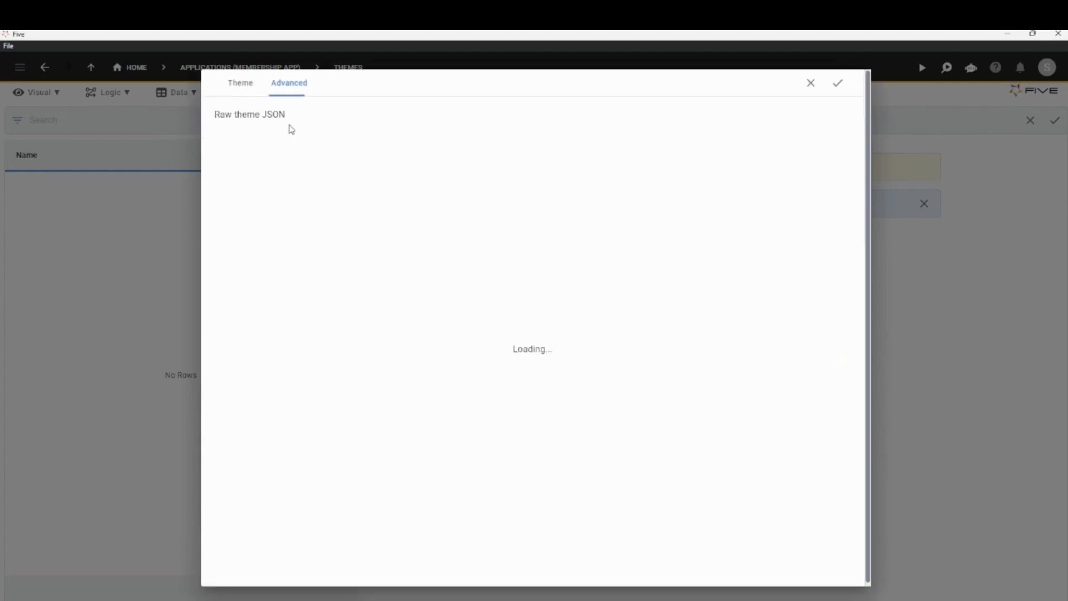
scroll(530, 260, "down", 5)
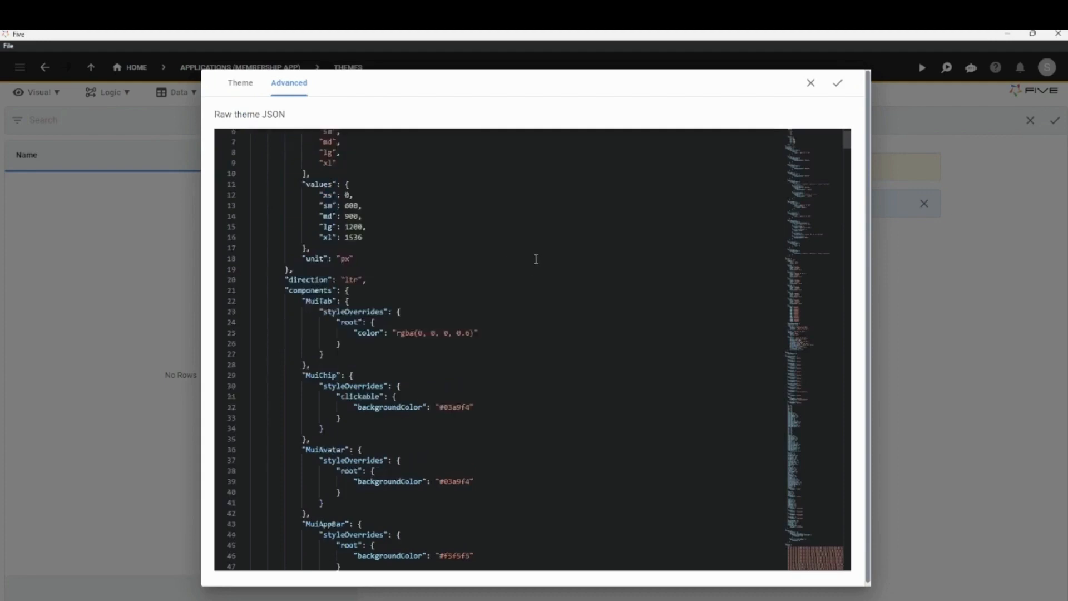
scroll(531, 260, "down", 15)
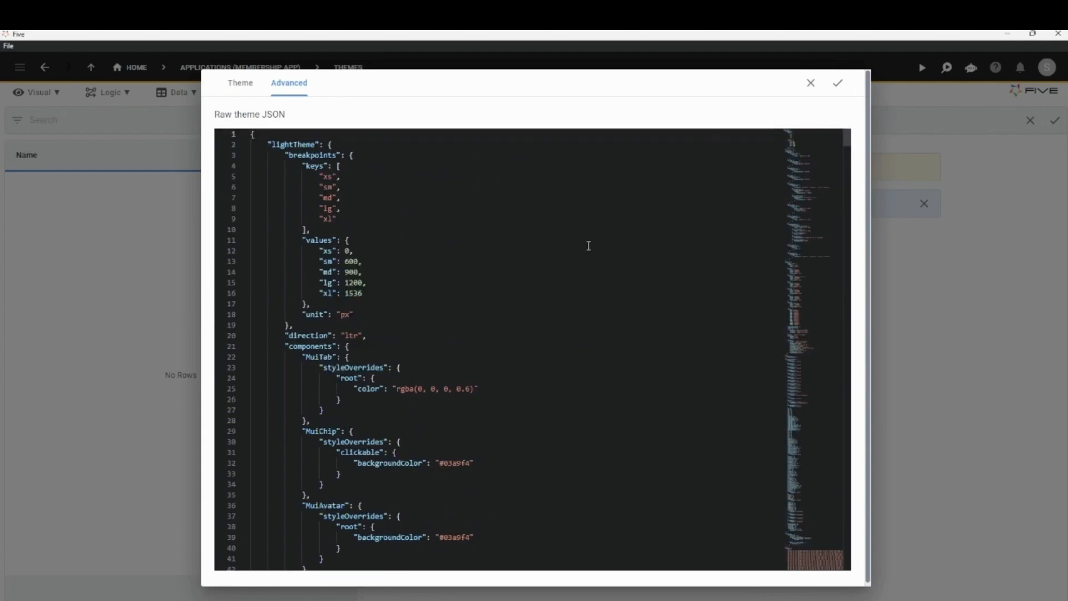
key("ctrl+a")
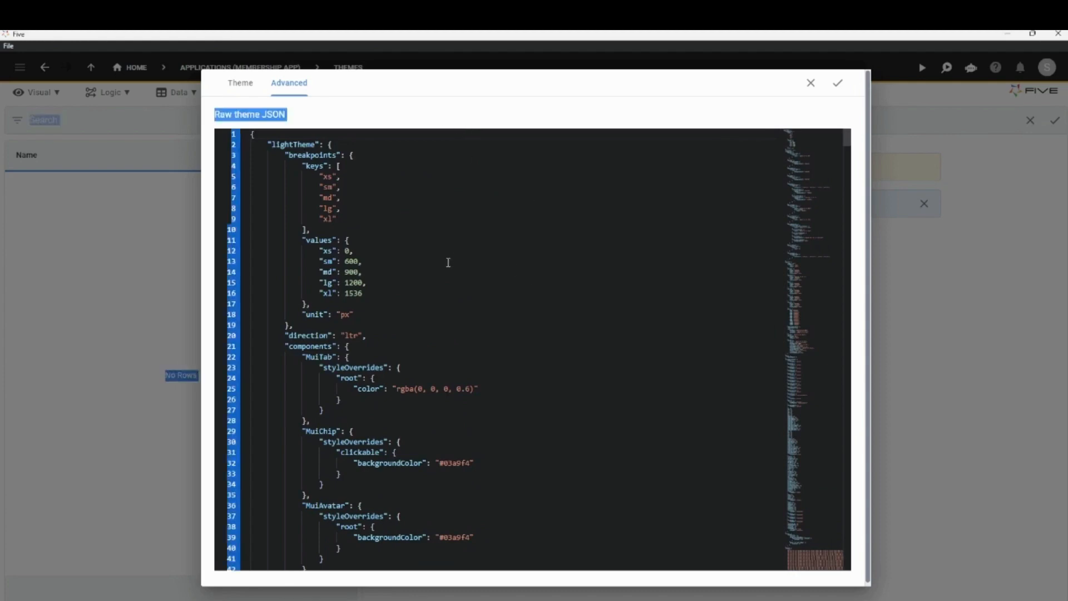
left_click(561, 274)
key("ctrl+a")
key("ctrl+v")
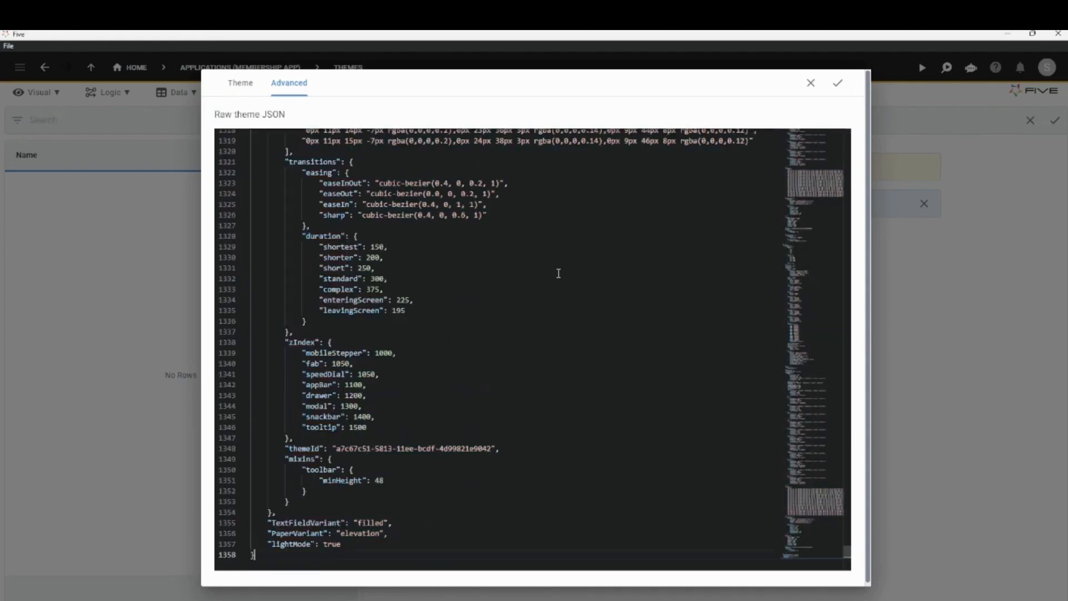
scroll(578, 250, "up", 2)
scroll(565, 239, "down", 2)
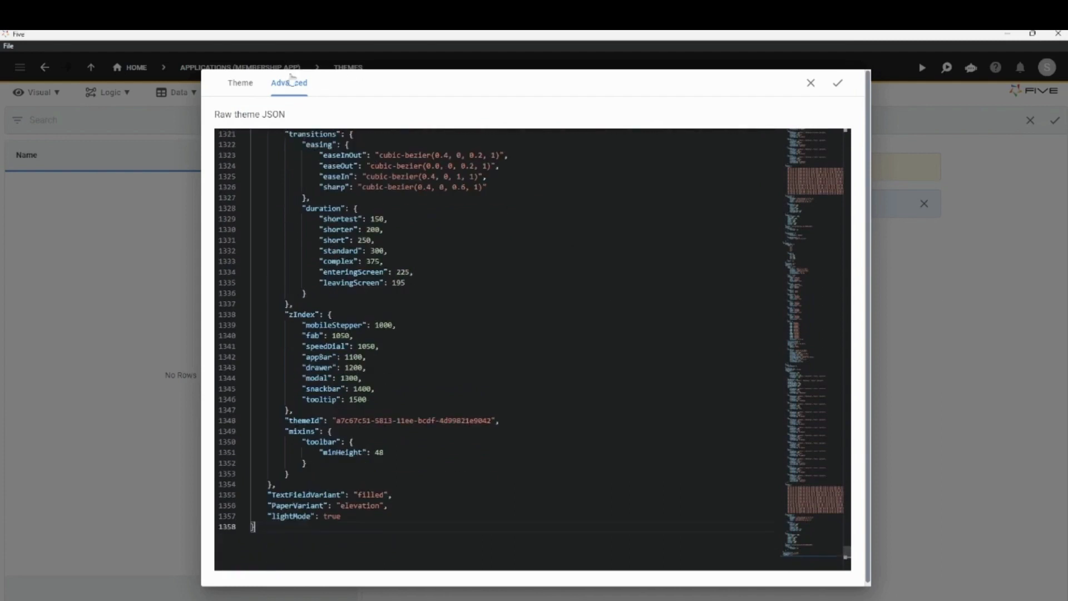
Preview the pasted theme in the theme demo, accept it, and save the Blue Theme record.
left_click(243, 85)
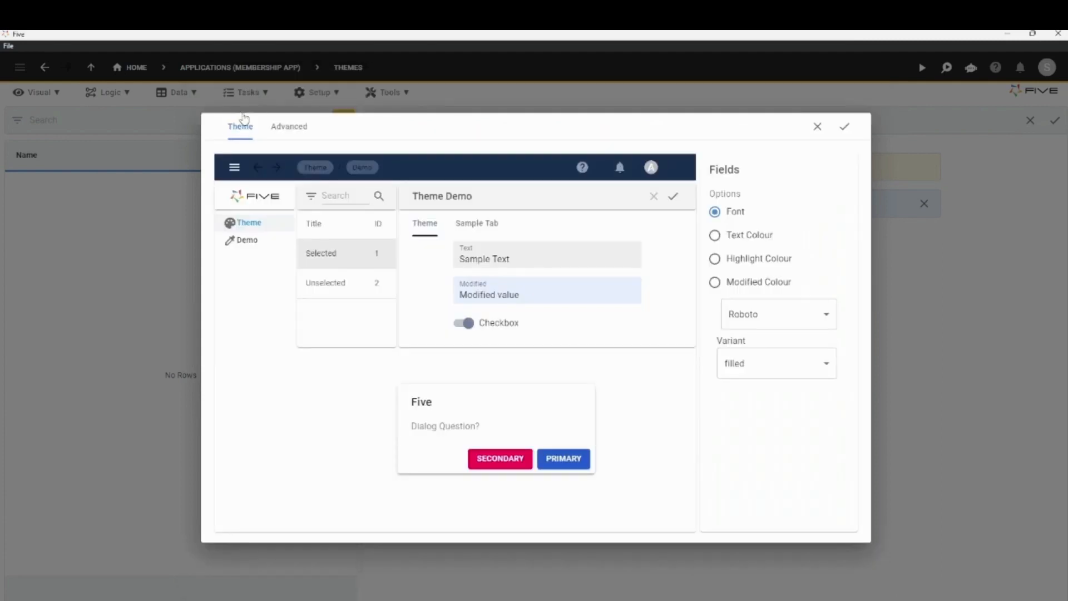
left_click(850, 136)
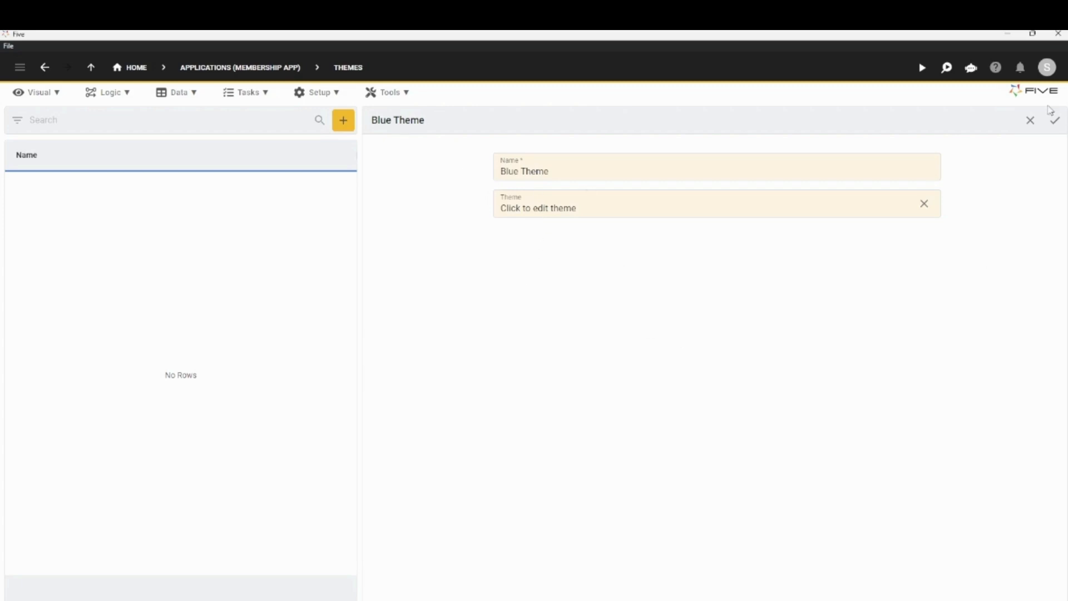
left_click(1053, 130)
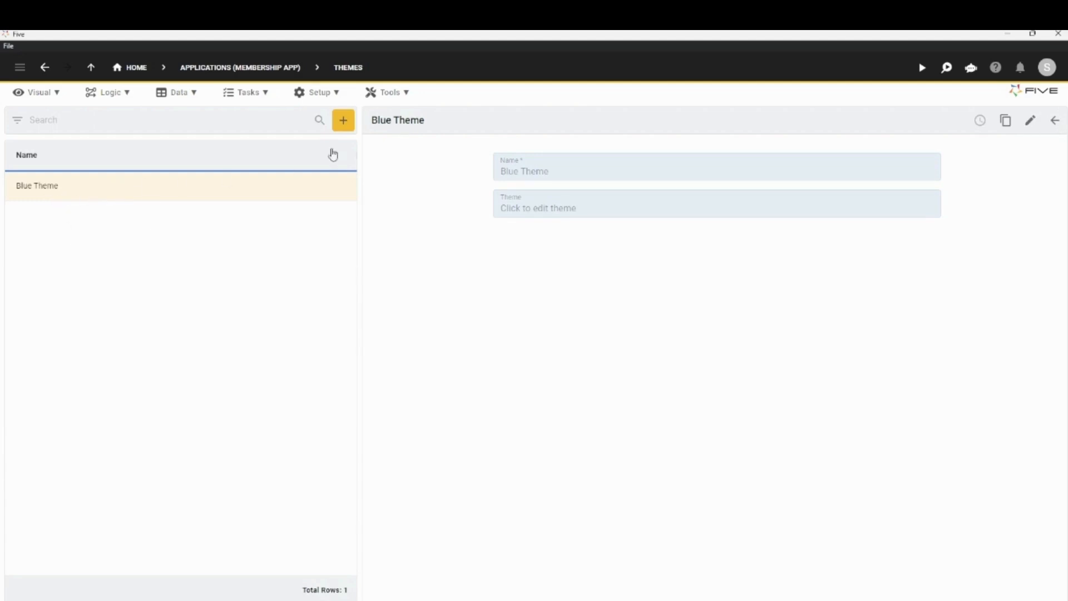
Assign Blue Theme and the Boston user interface to the Membership App's default instance, and save it.
left_click(318, 93)
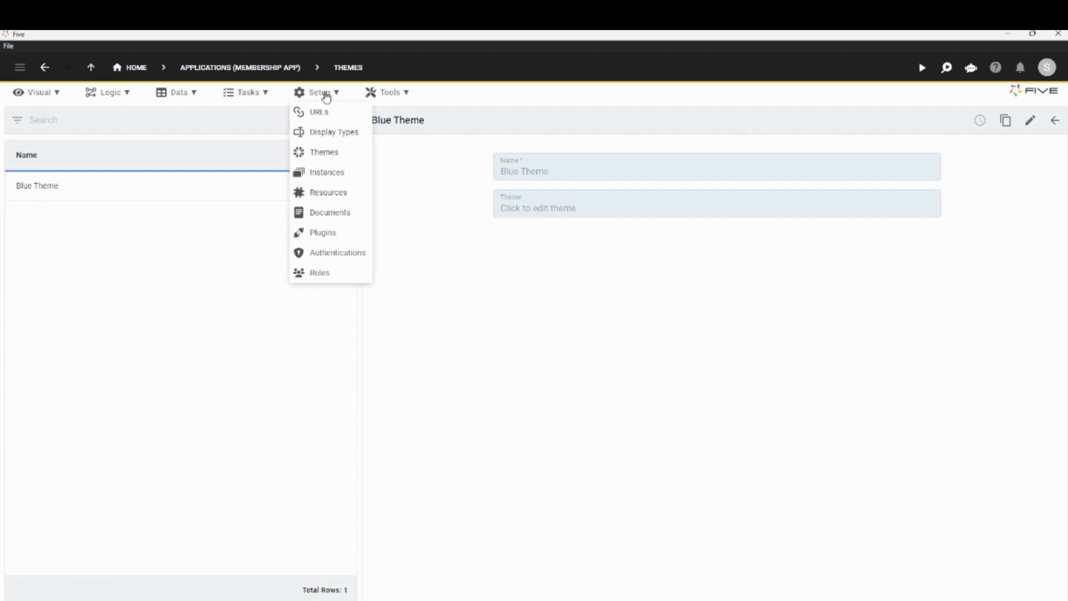
left_click(342, 174)
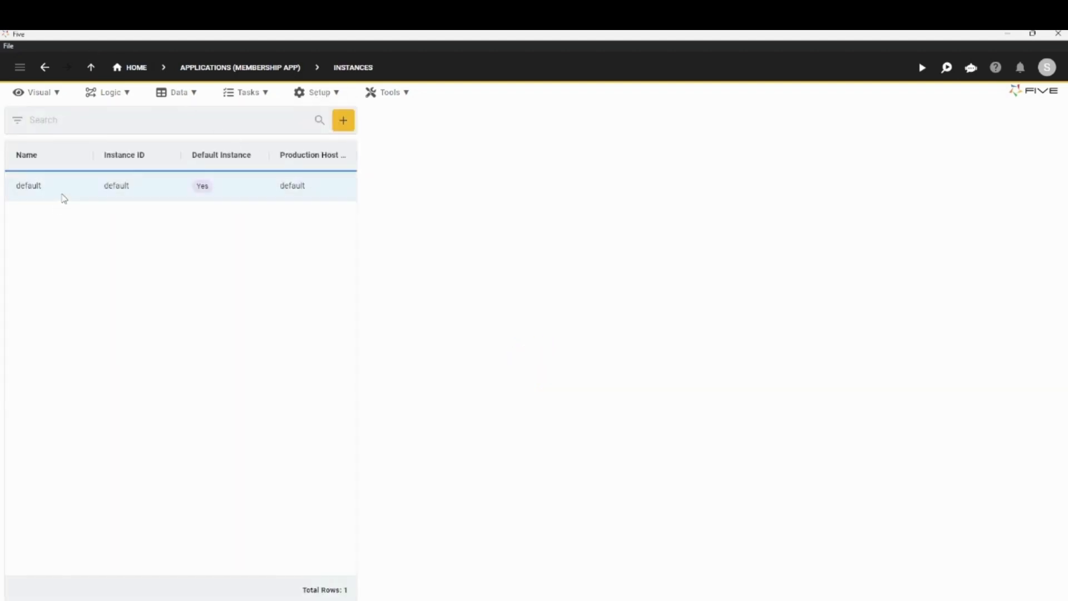
left_click(65, 197)
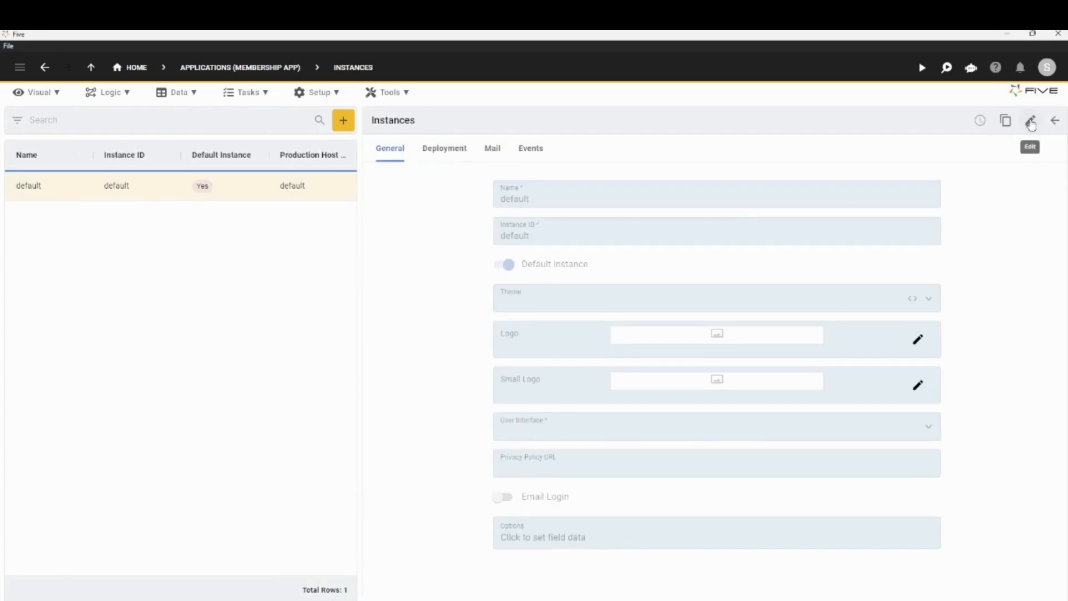
left_click(928, 298)
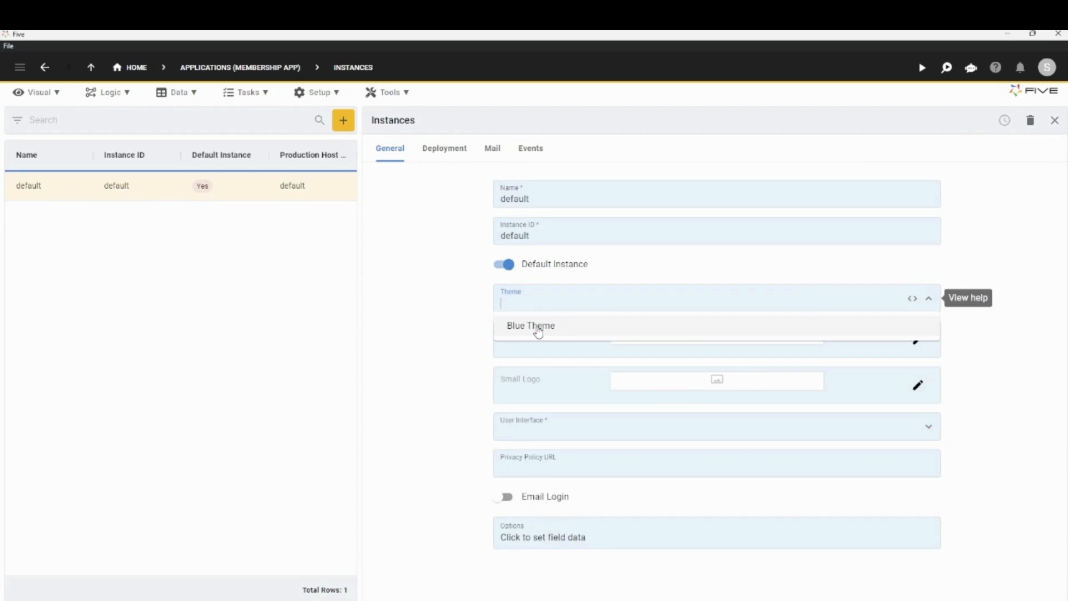
left_click(538, 326)
left_click(928, 427)
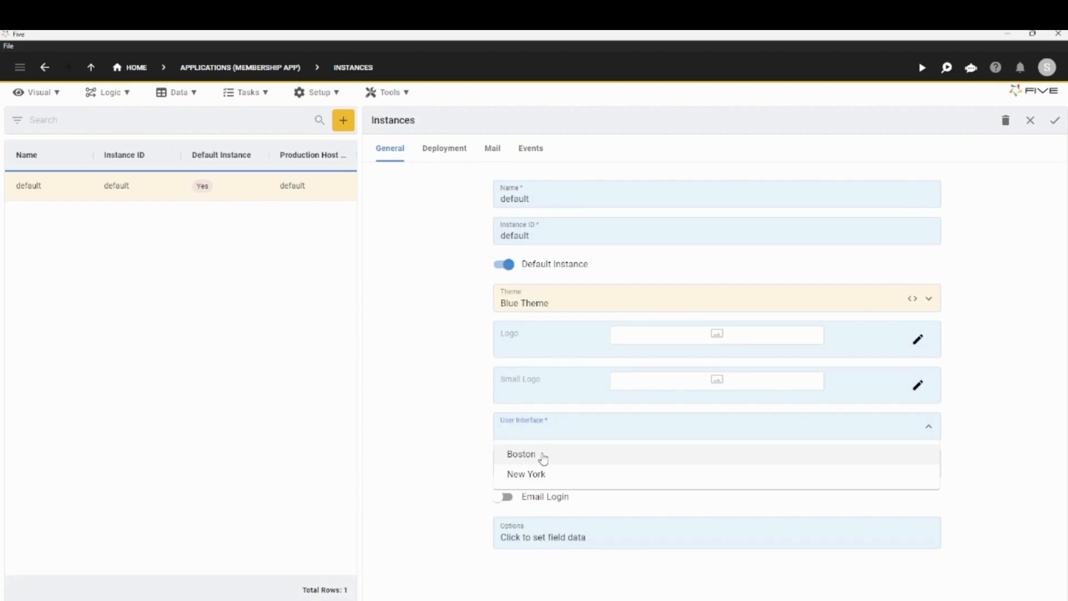
left_click(543, 458)
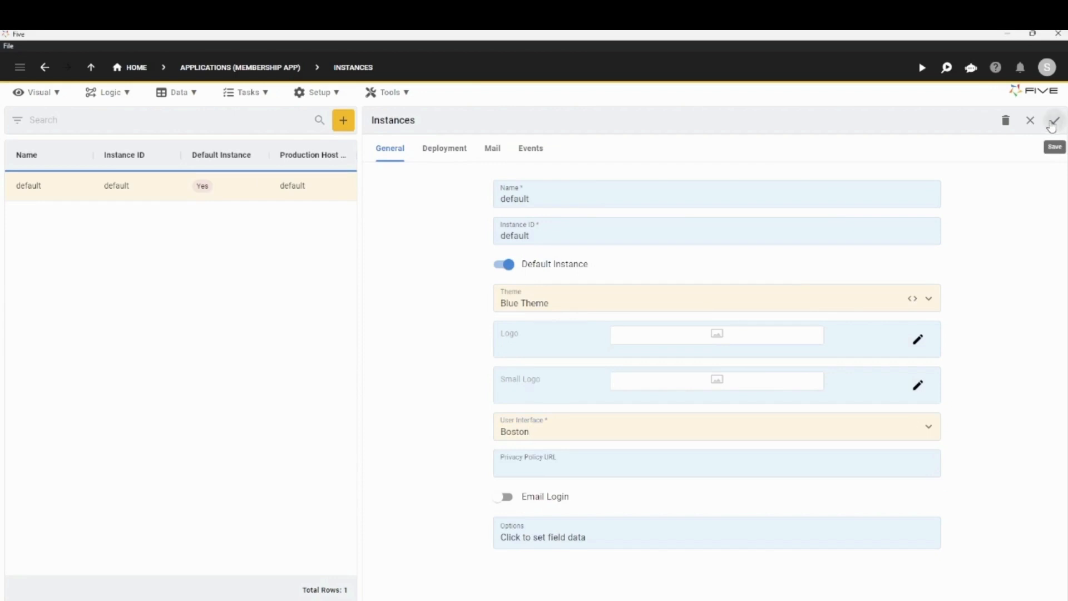
left_click(1052, 123)
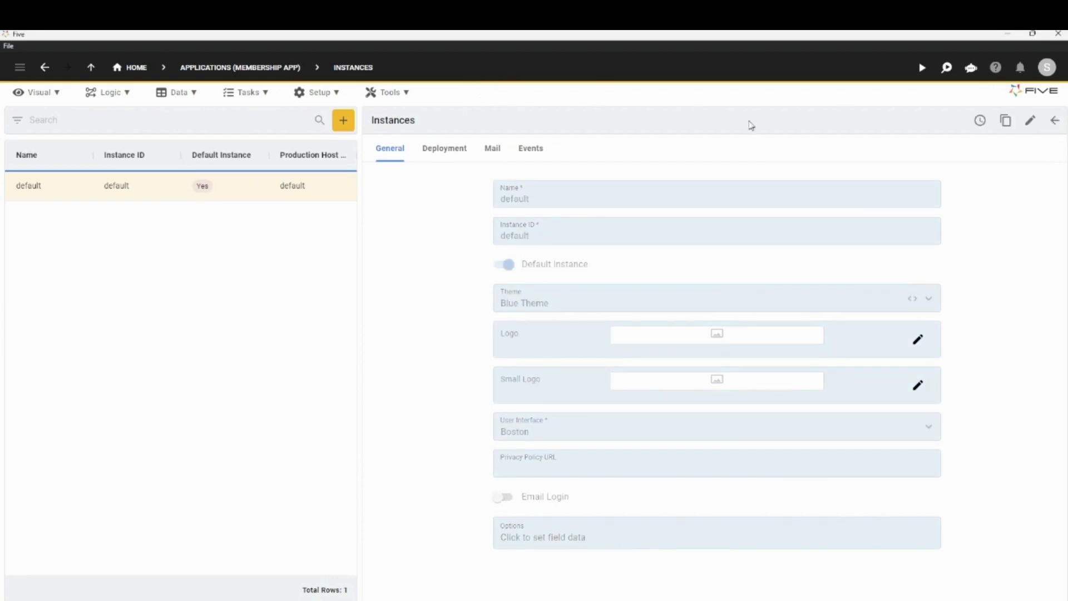
Run the Membership App and open the second member's record for editing to check the applied theme.
left_click(921, 69)
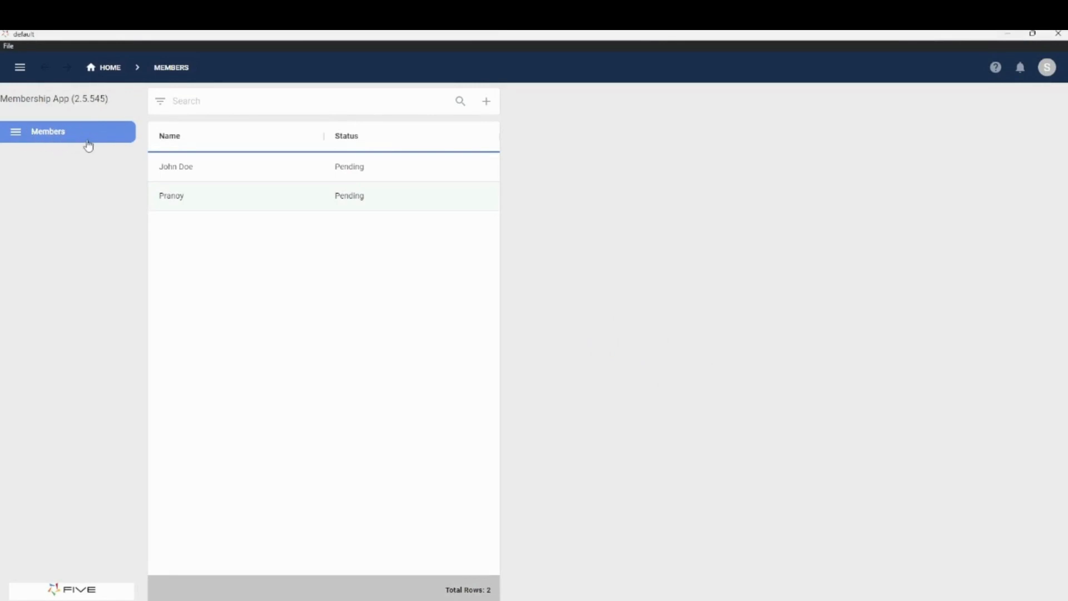
left_click(236, 204)
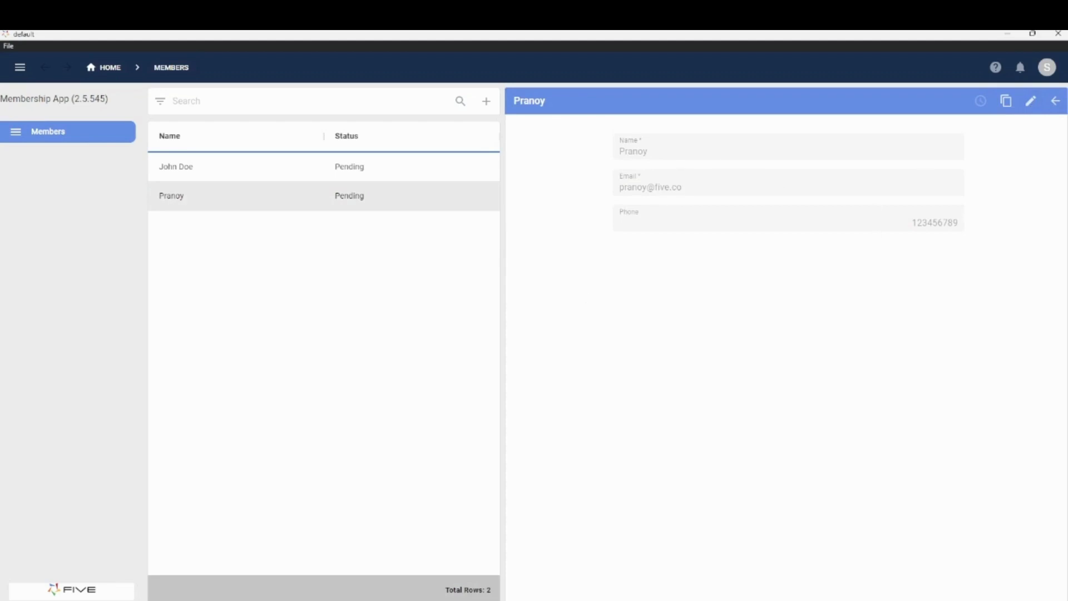
left_click(1030, 100)
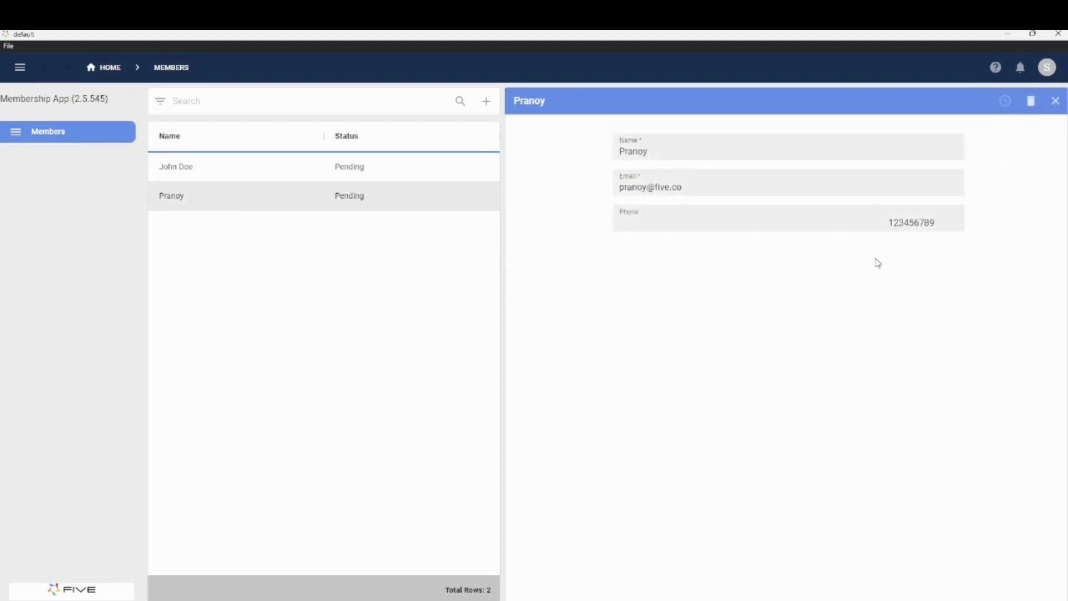